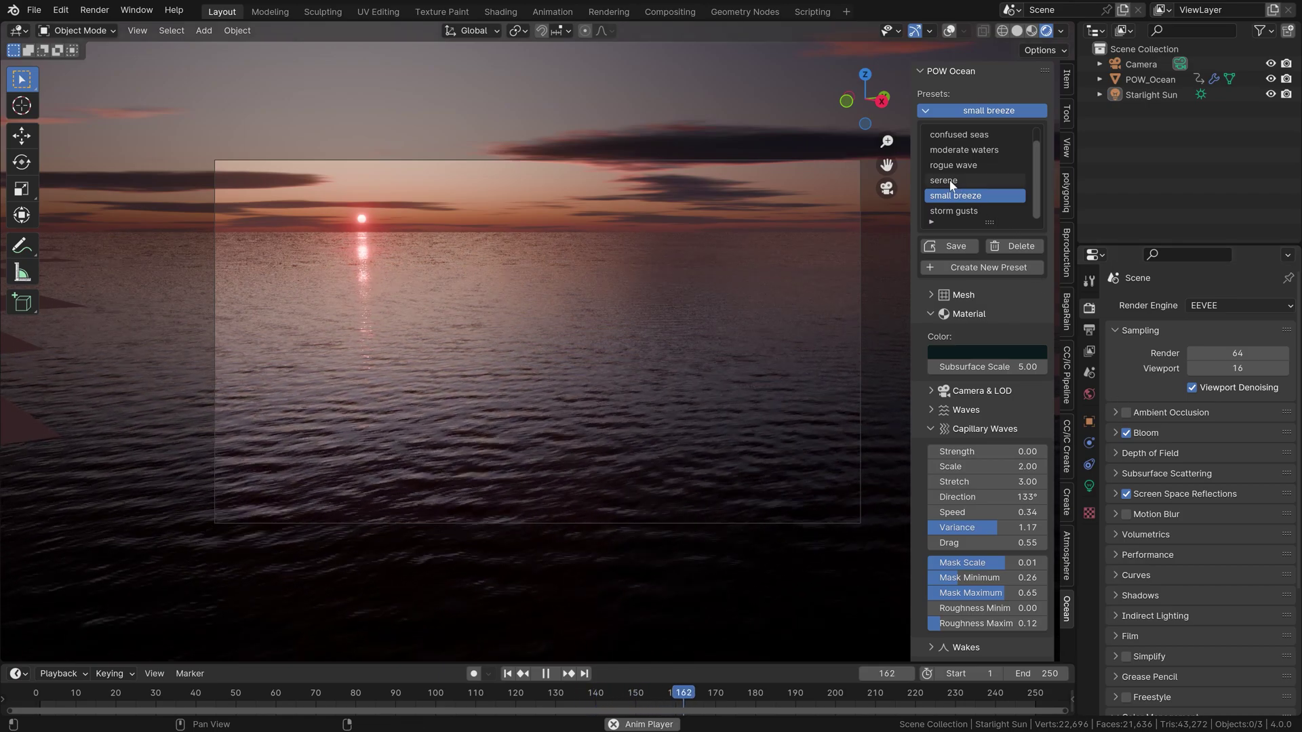
Try the serene and then the moderate waters wave presets on the ocean
left_click(952, 185)
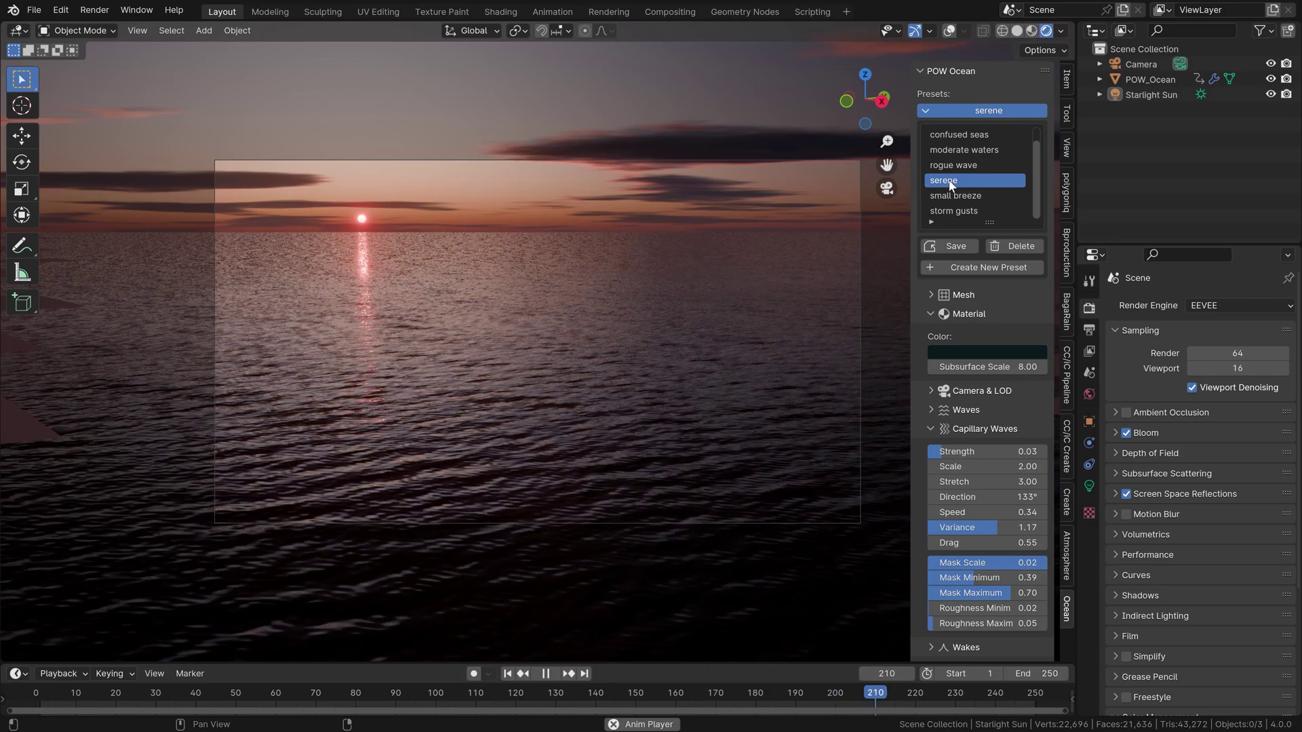
left_click(966, 152)
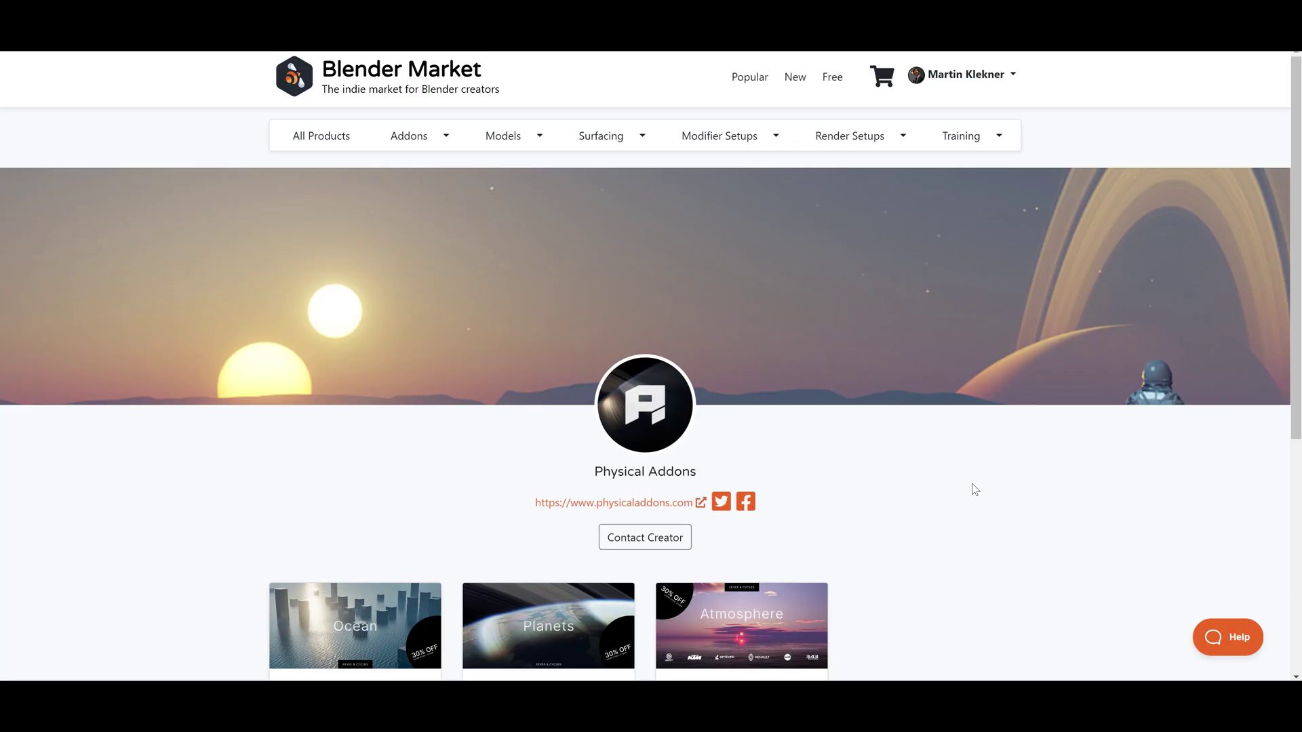
Open the Physical Open Waters product page, flip through its preview images and scroll to the details
scroll(975, 489, "down", 3)
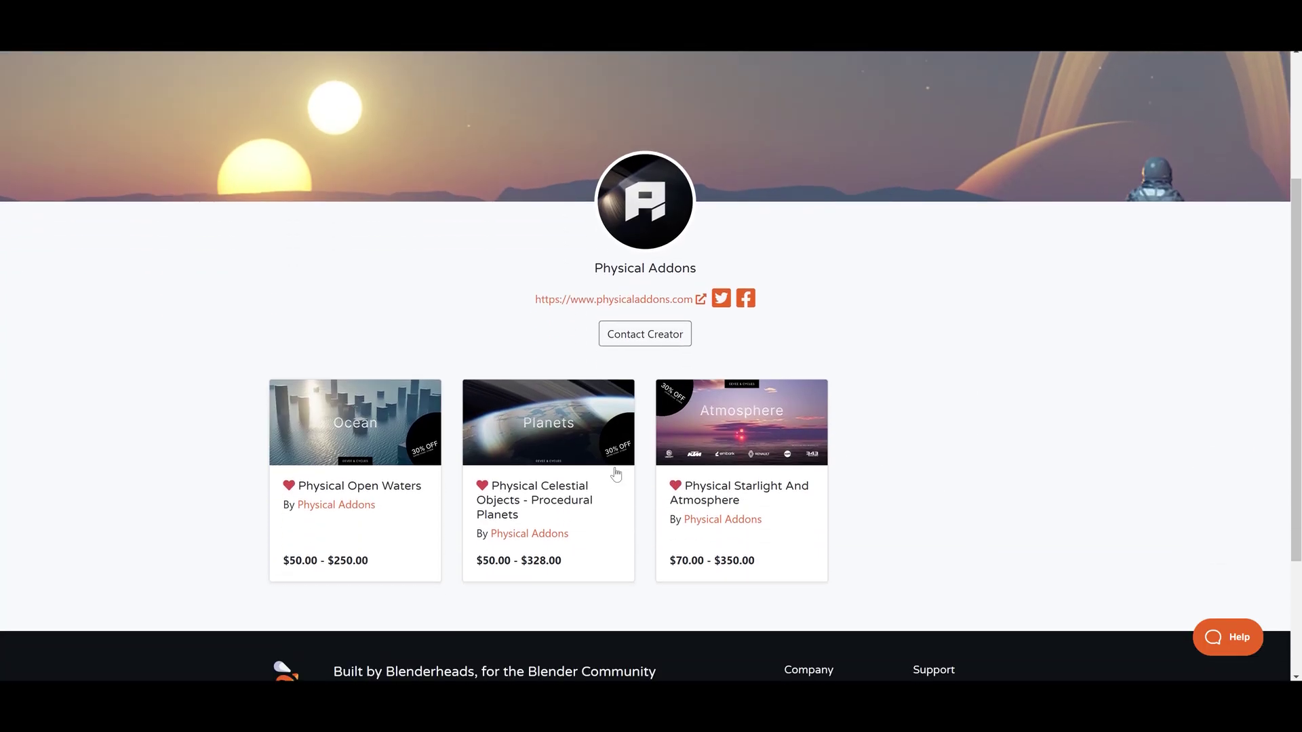
left_click(329, 487)
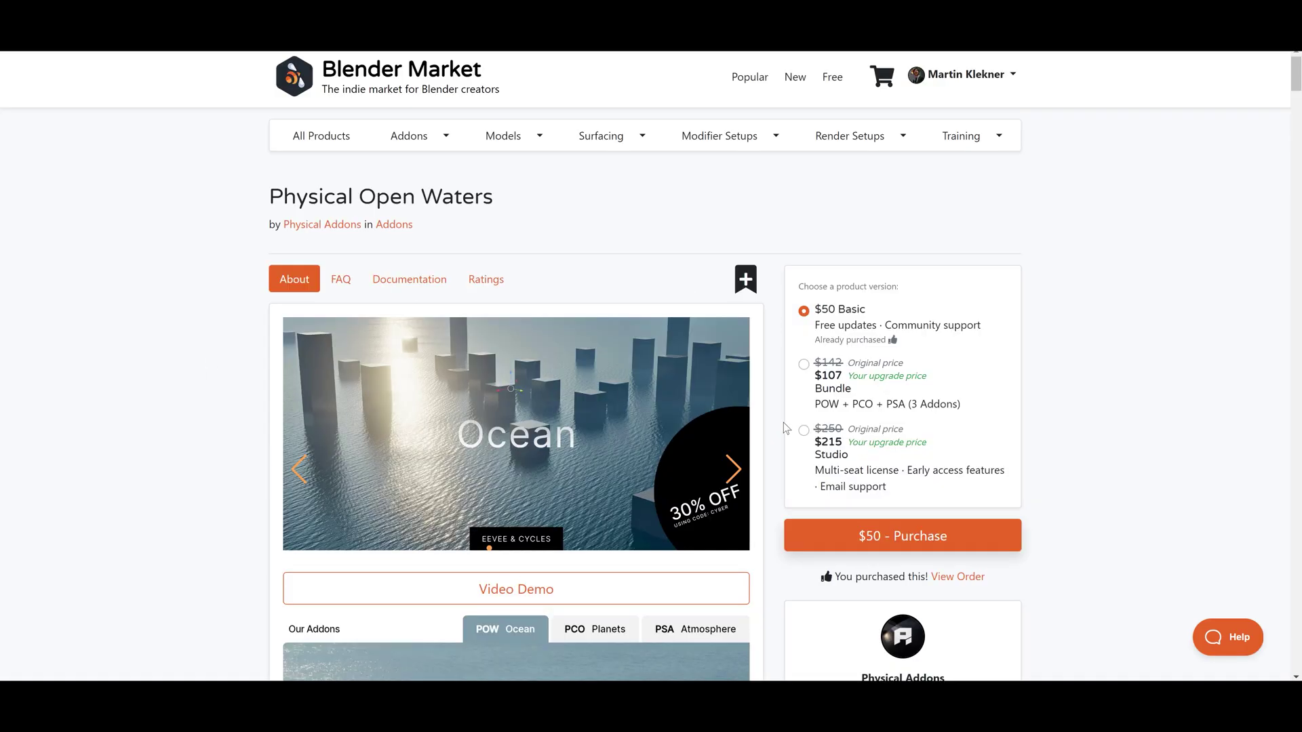
left_click(734, 470)
left_click(734, 469)
left_click(733, 469)
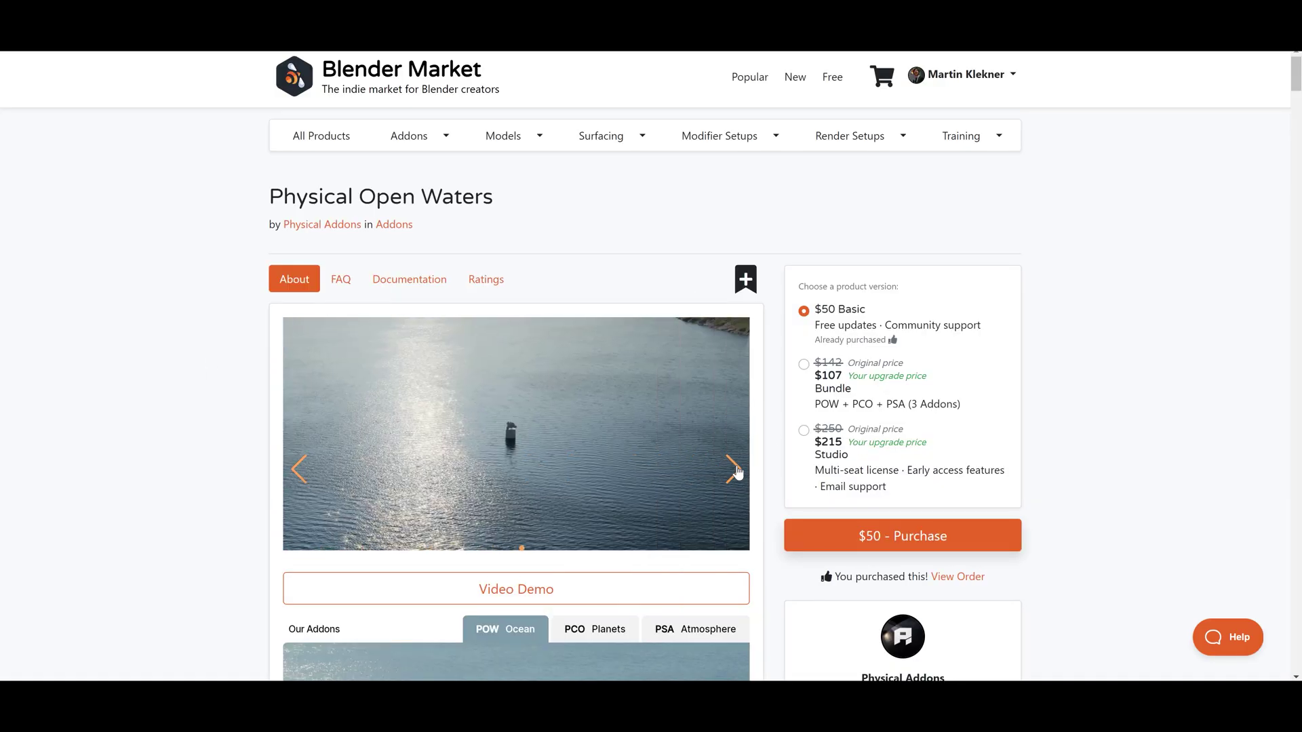
left_click(734, 470)
left_click(734, 470)
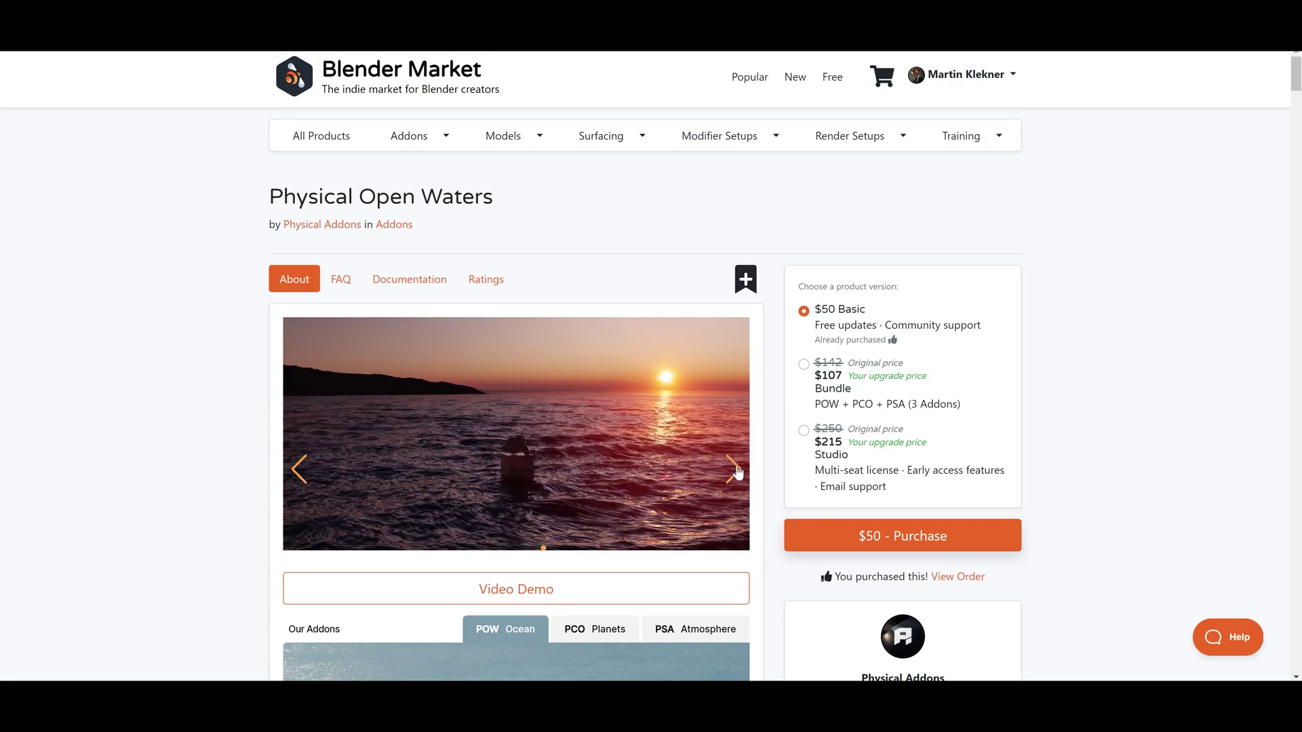
left_click(733, 470)
left_click(734, 469)
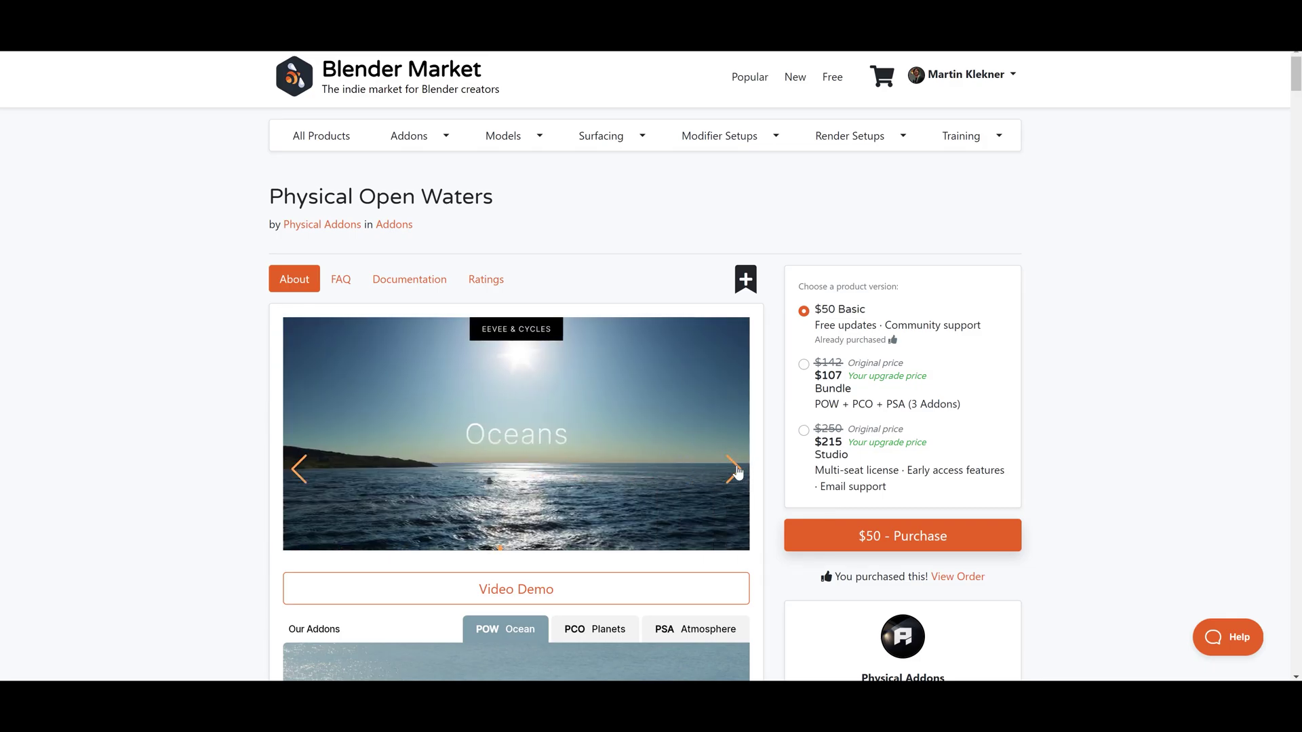
scroll(43, 398, "down", 5)
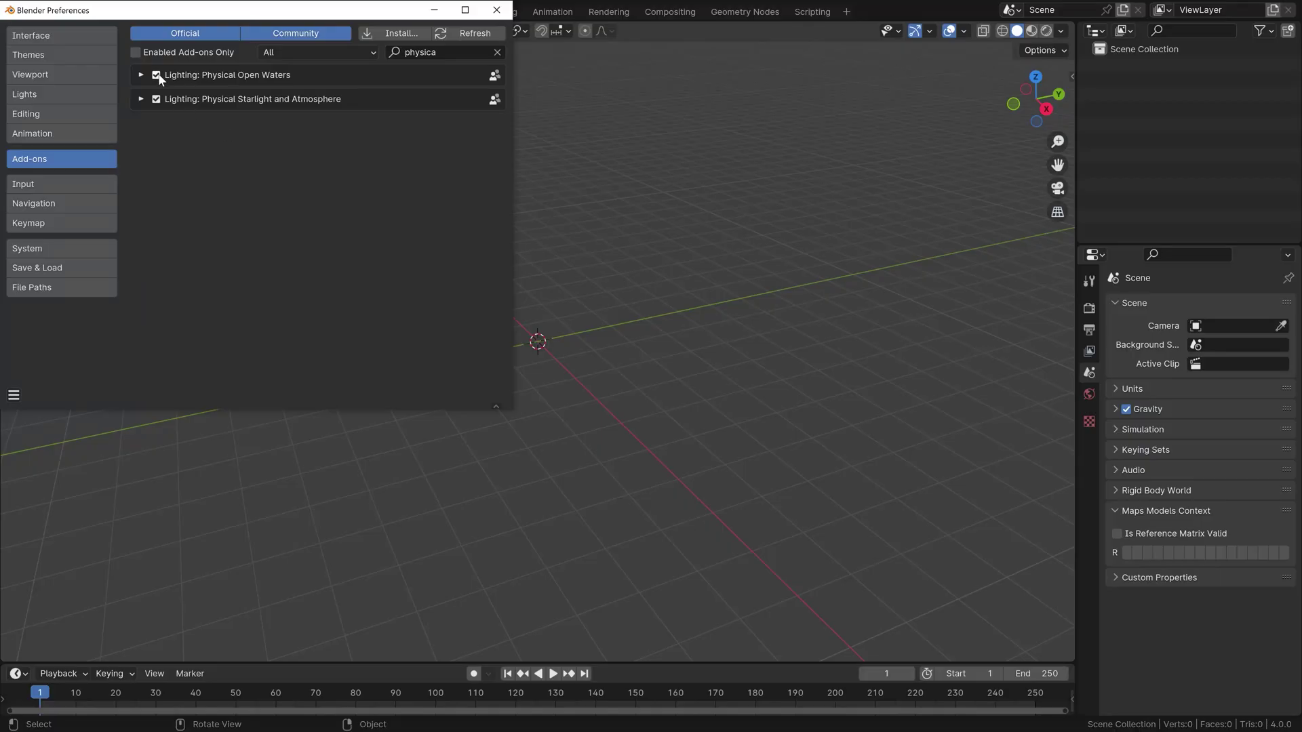
Expand the Physical Open Waters add-on entry and save the preferences
left_click(140, 76)
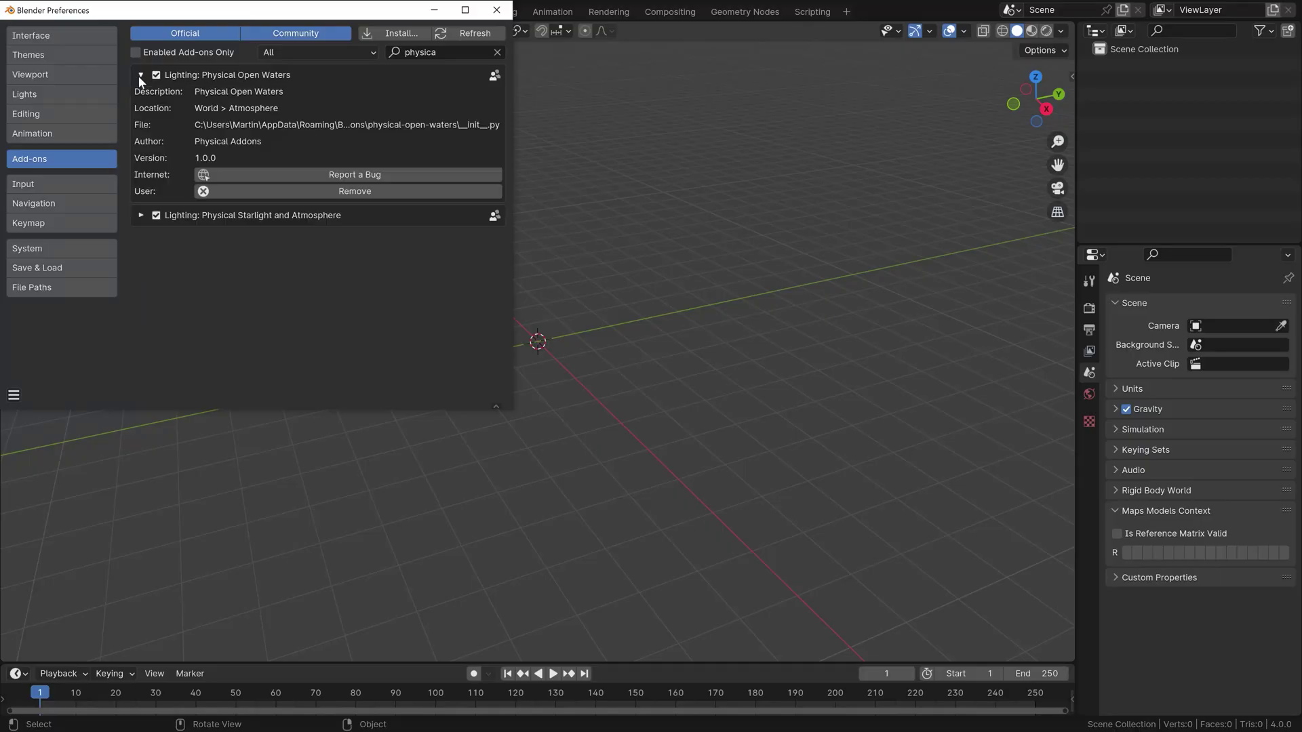
left_click(13, 395)
left_click(40, 347)
Close Preferences and add a POW_Ocean from the sidebar's Ocean tab
left_click(496, 9)
key("n")
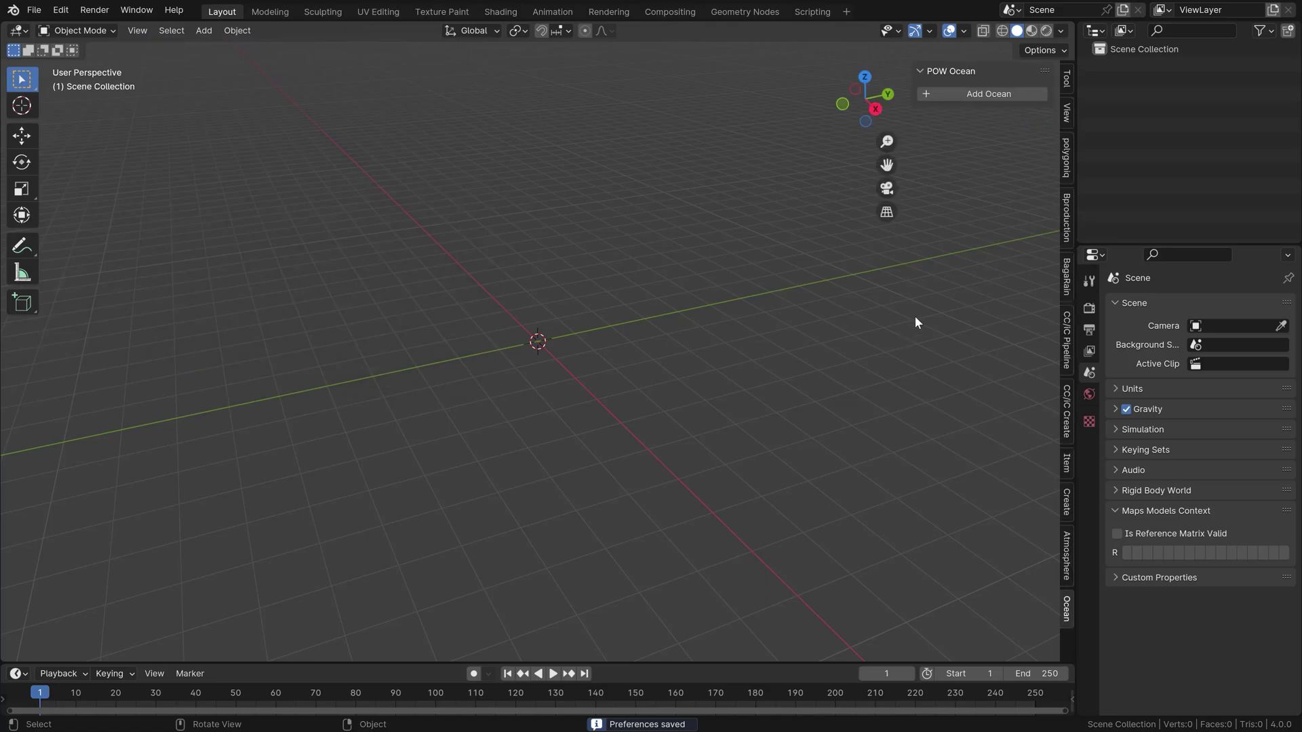
left_click(973, 97)
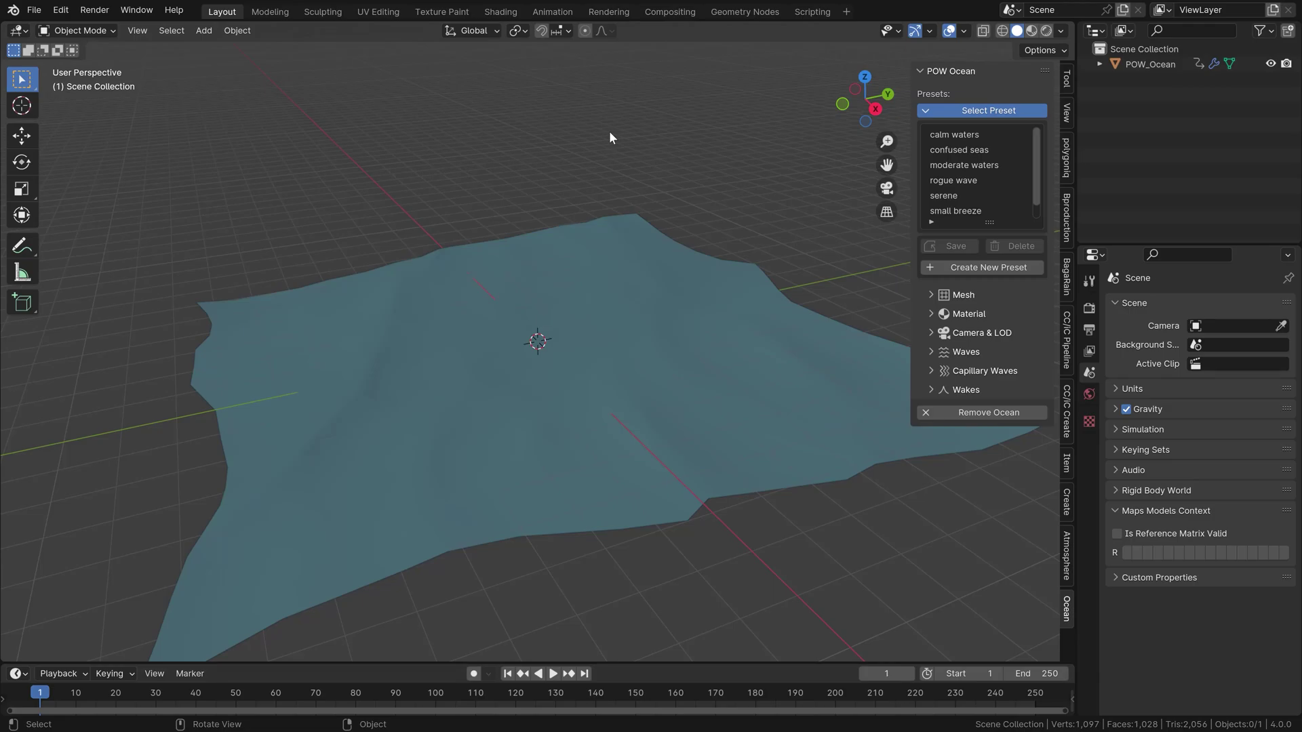
Add a camera to the scene and look through it
key("shift+a")
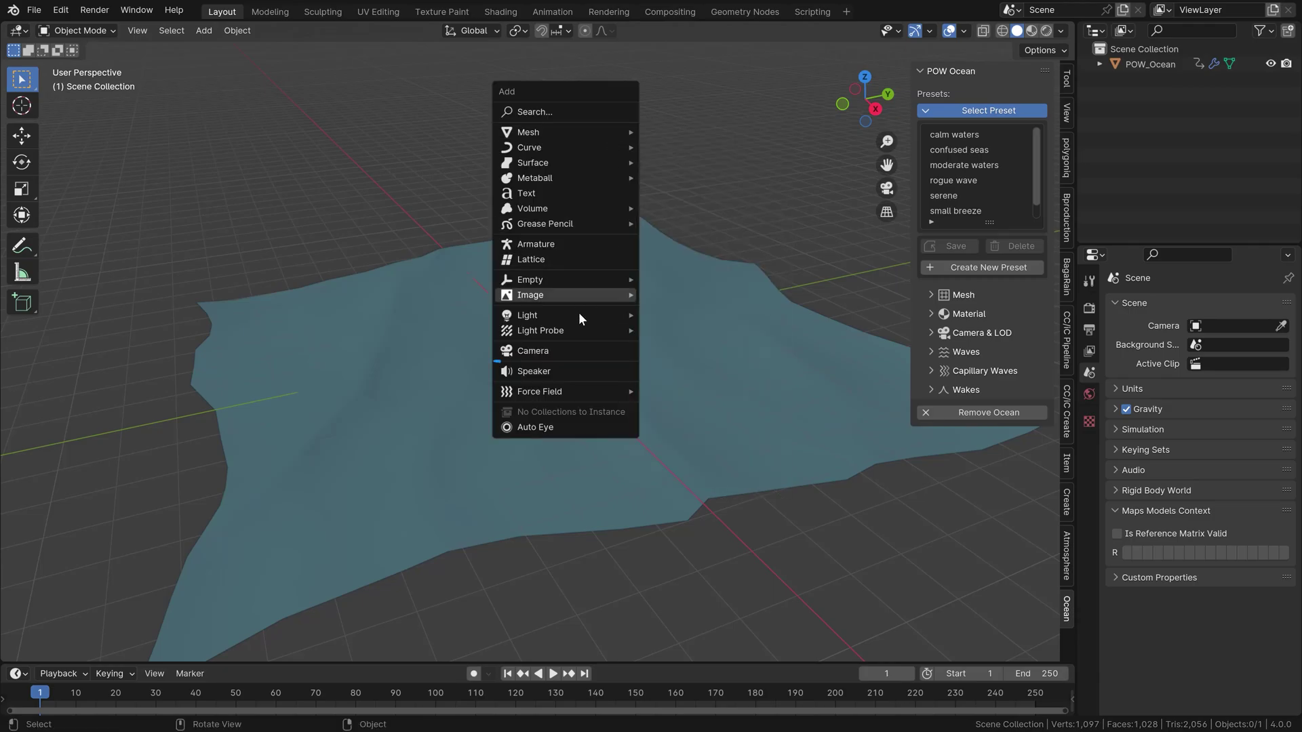
left_click(576, 351)
key("KP_0")
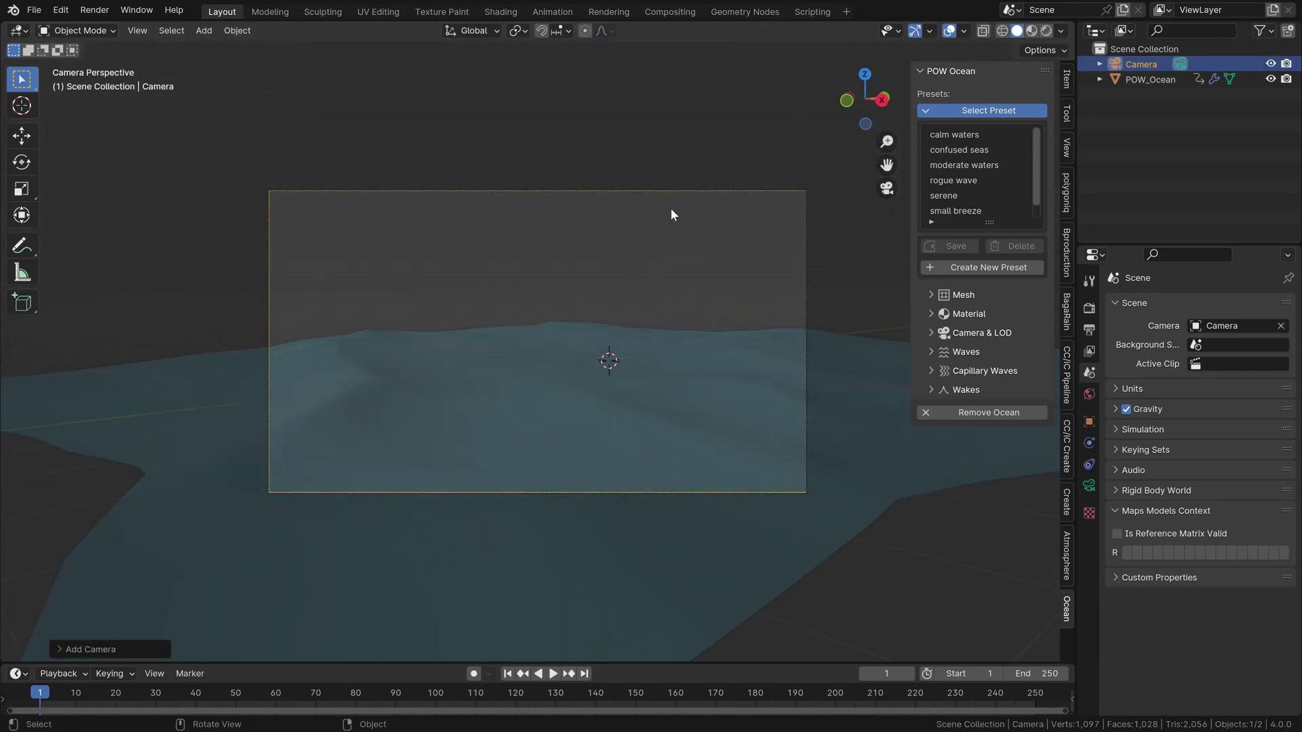
Assign the new Camera as the ocean's Camera & LOD camera, then deselect it
left_click(969, 333)
left_click(1039, 351)
left_click(1140, 65)
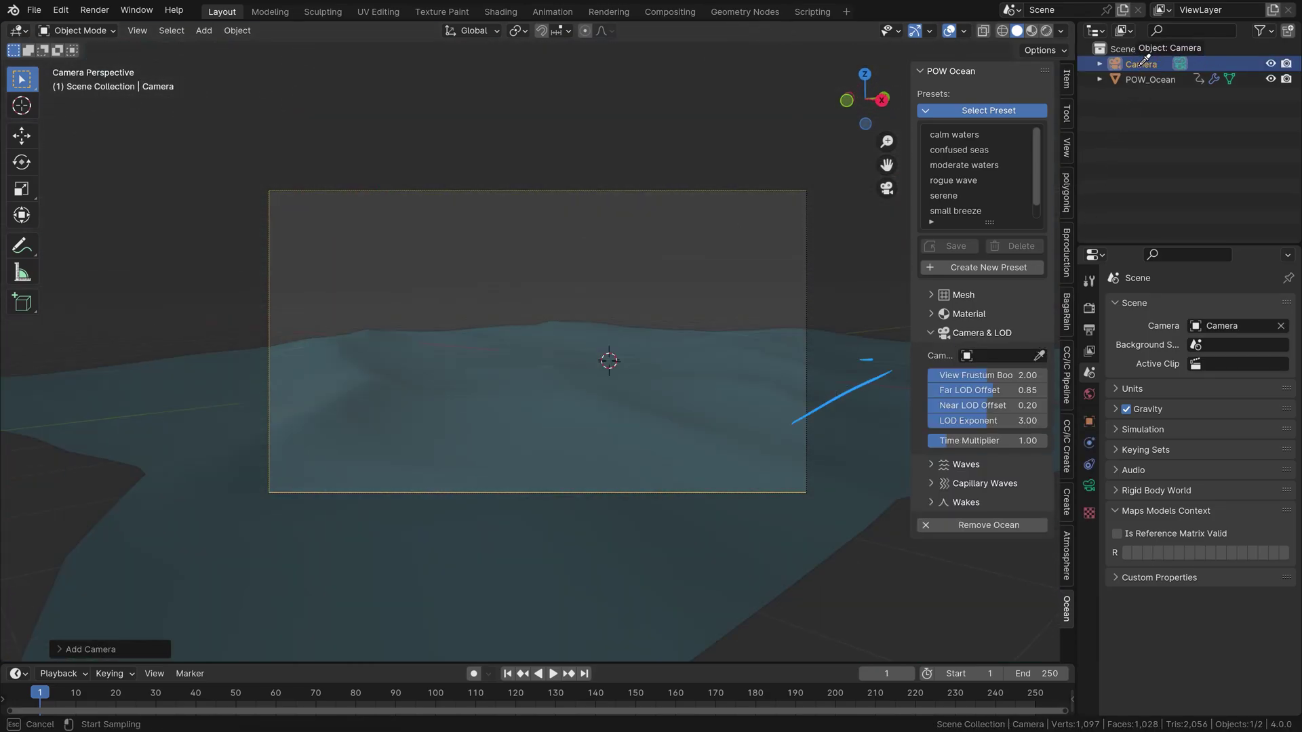
left_click(706, 137)
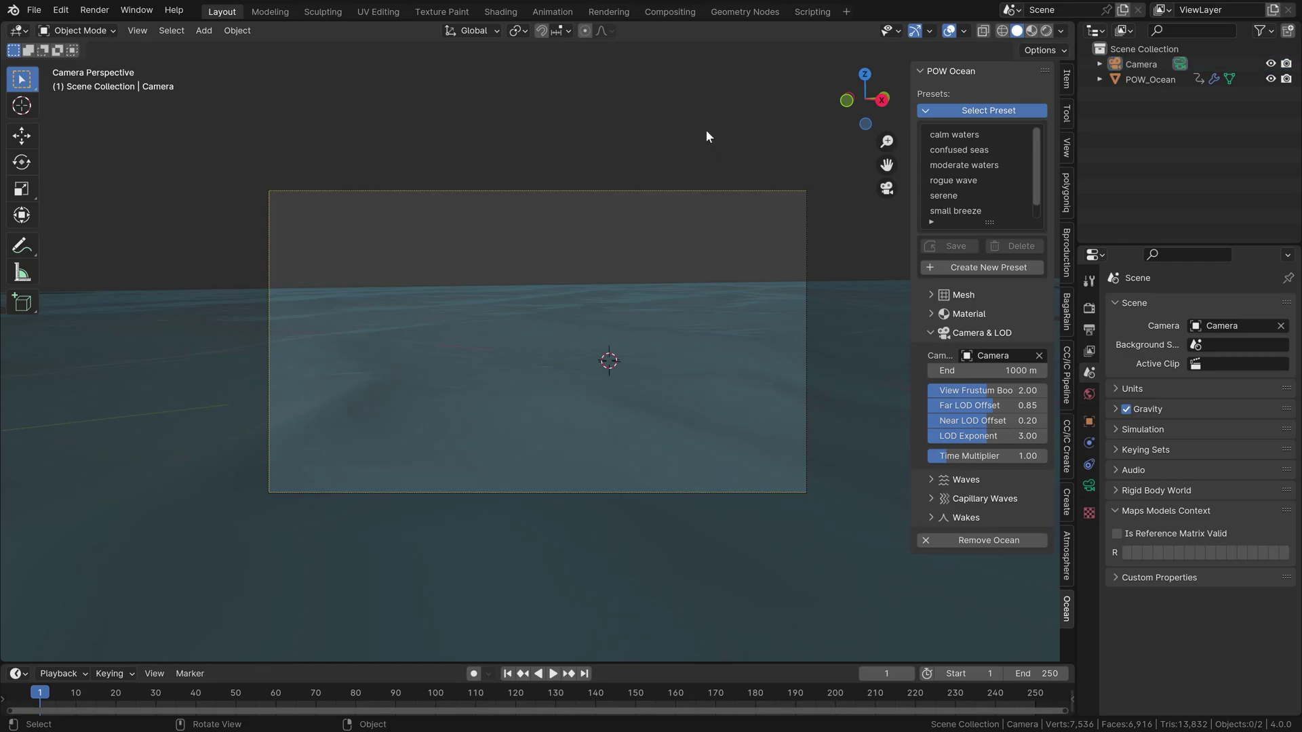
Aim the camera over the ocean with walk navigation and adjust the Camera & LOD End distance
scroll(636, 319, "down", 3)
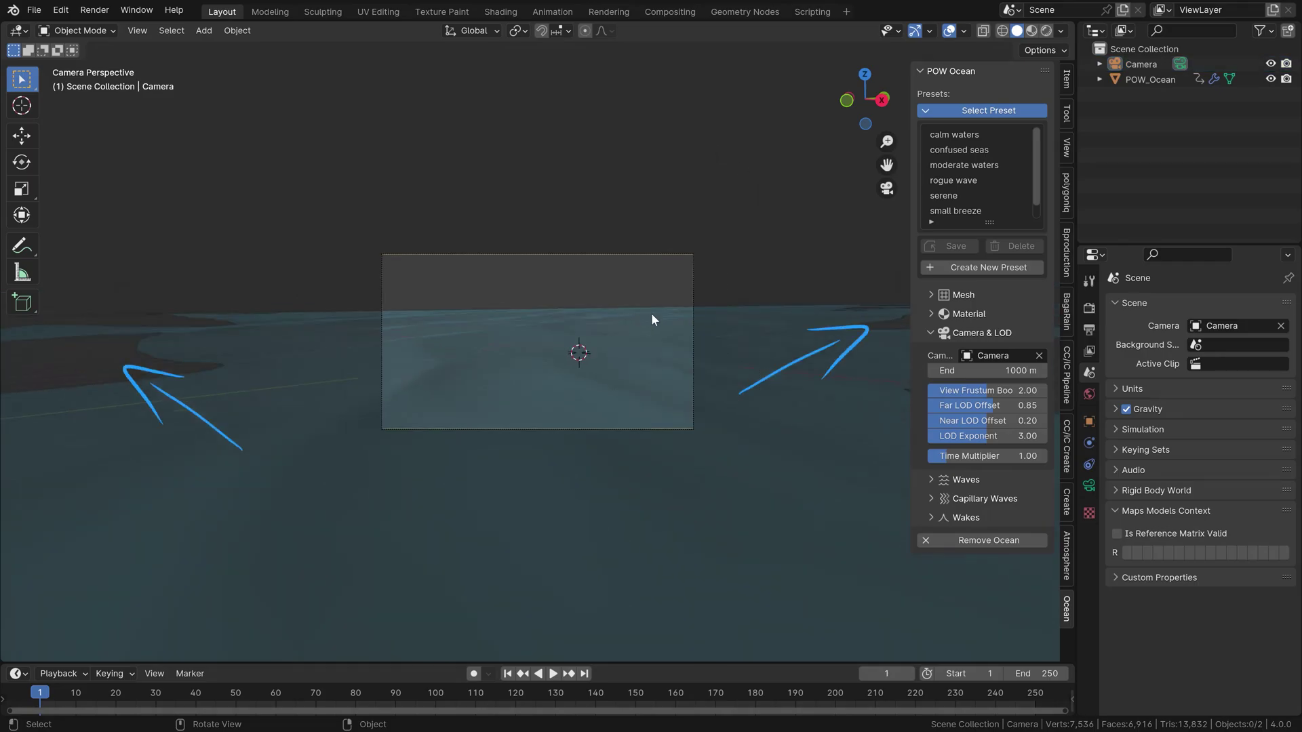
key("shift+grave")
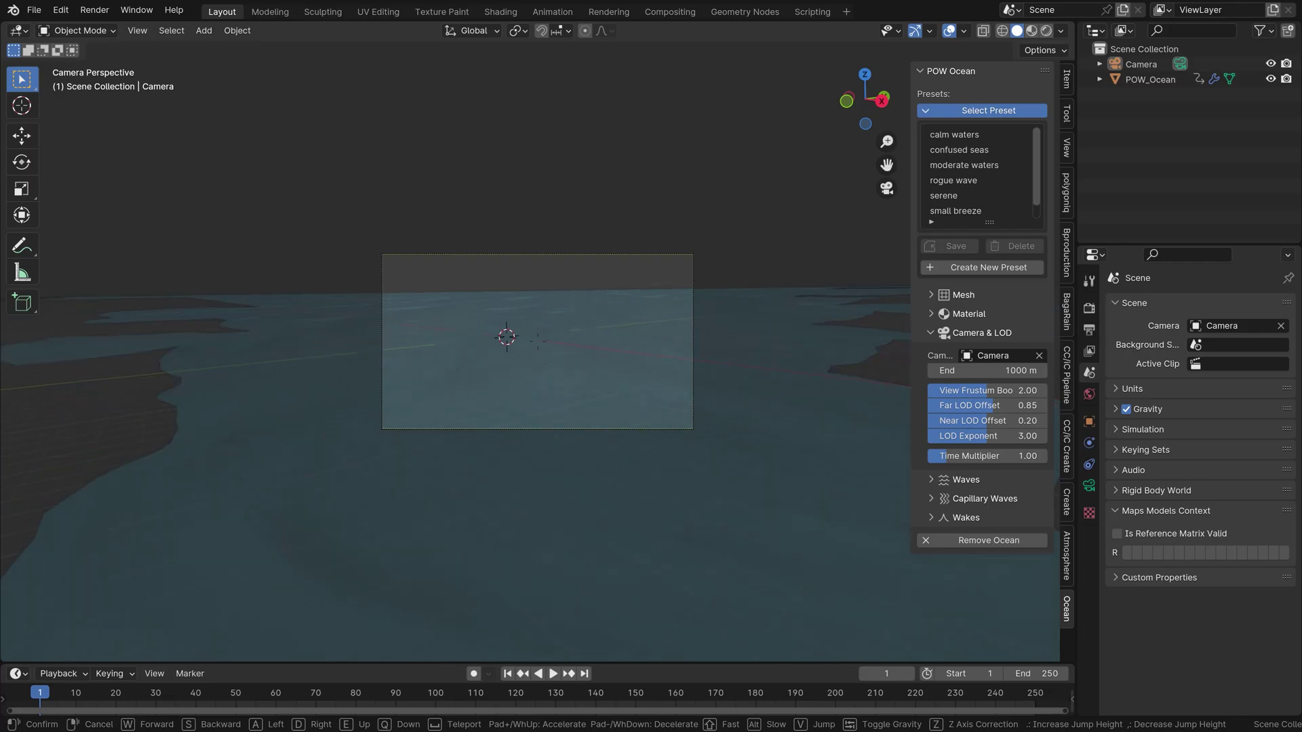
mouse_move(538, 341)
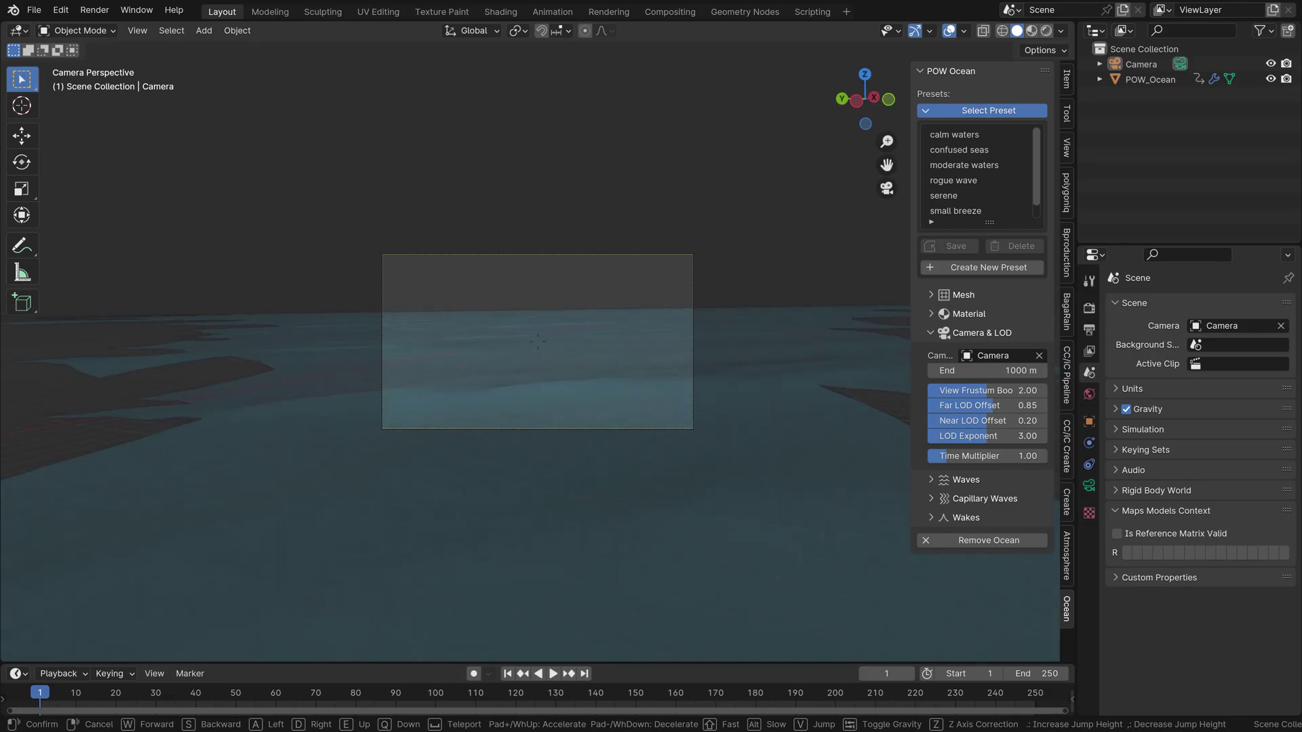
left_click(651, 311)
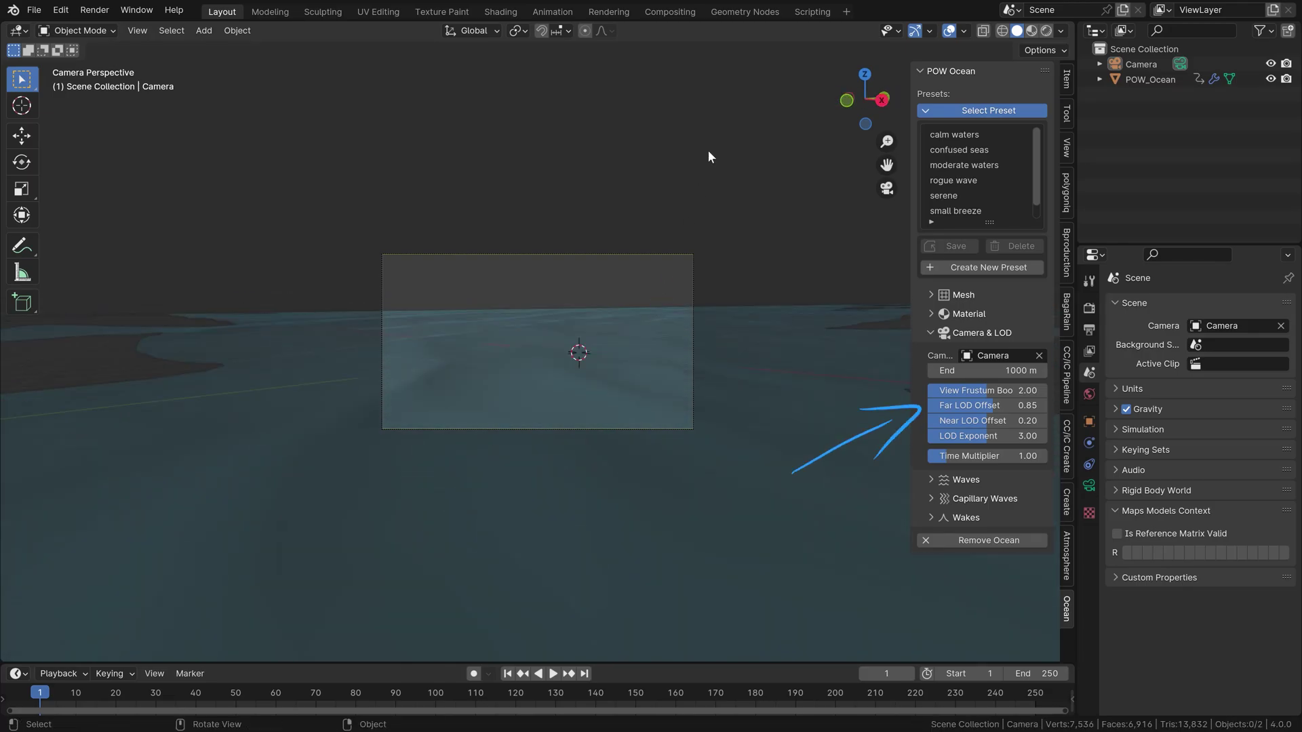
mouse_move(1031, 370)
left_mouse_down()
mouse_move(963, 390)
mouse_move(1037, 390)
left_mouse_up()
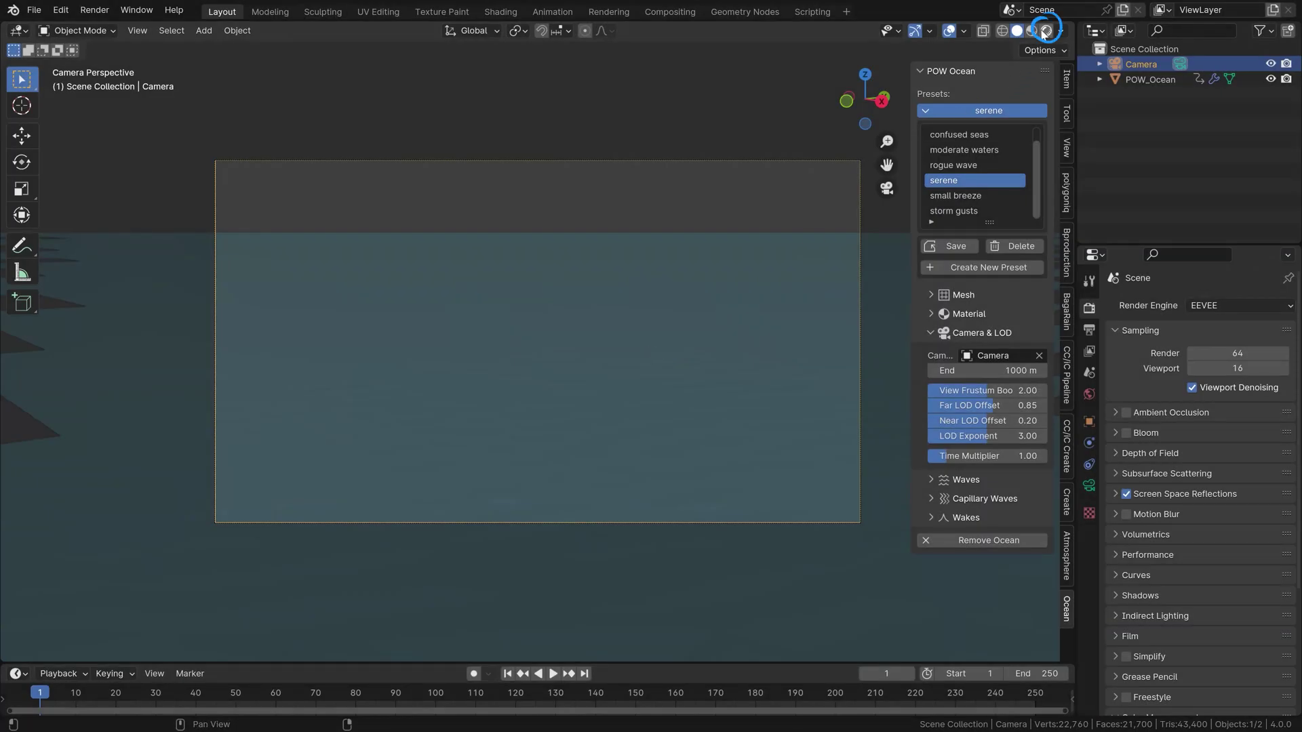
Switch to Rendered shading and compare the storm gusts and calm waters presets
left_click(1045, 31)
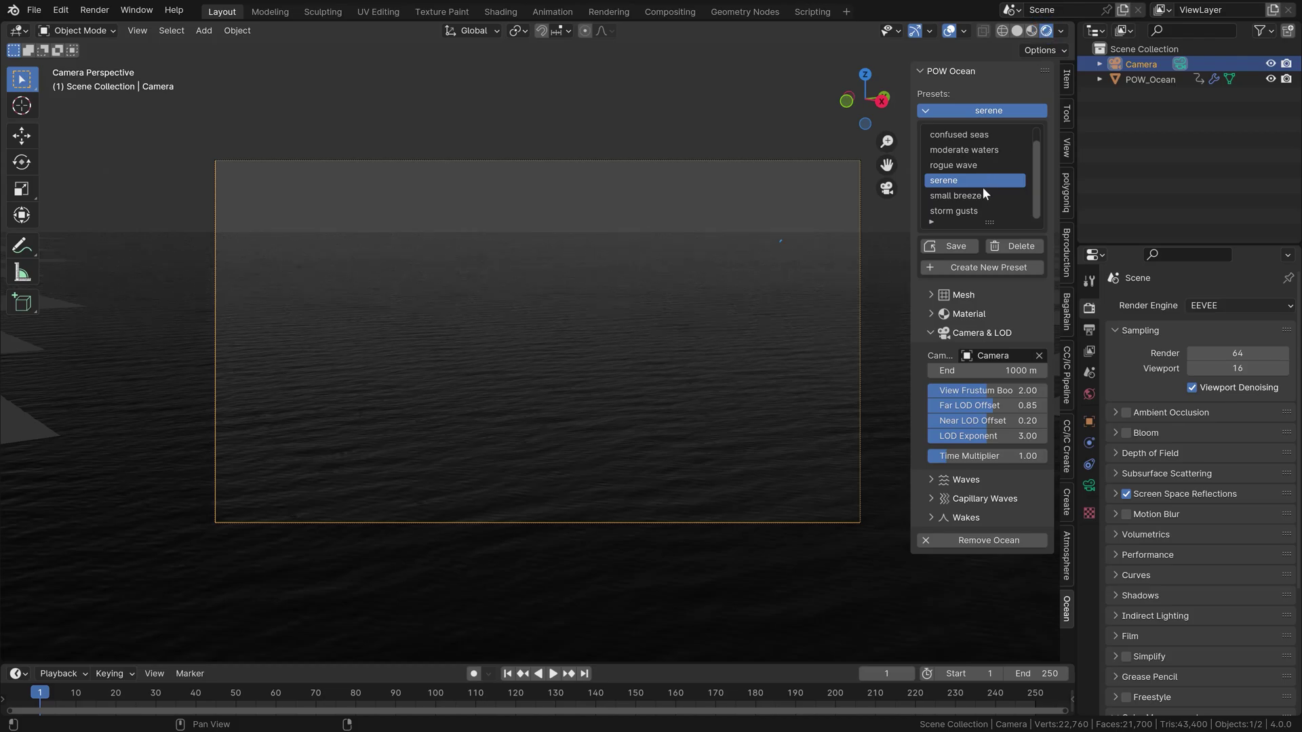
left_click(955, 209)
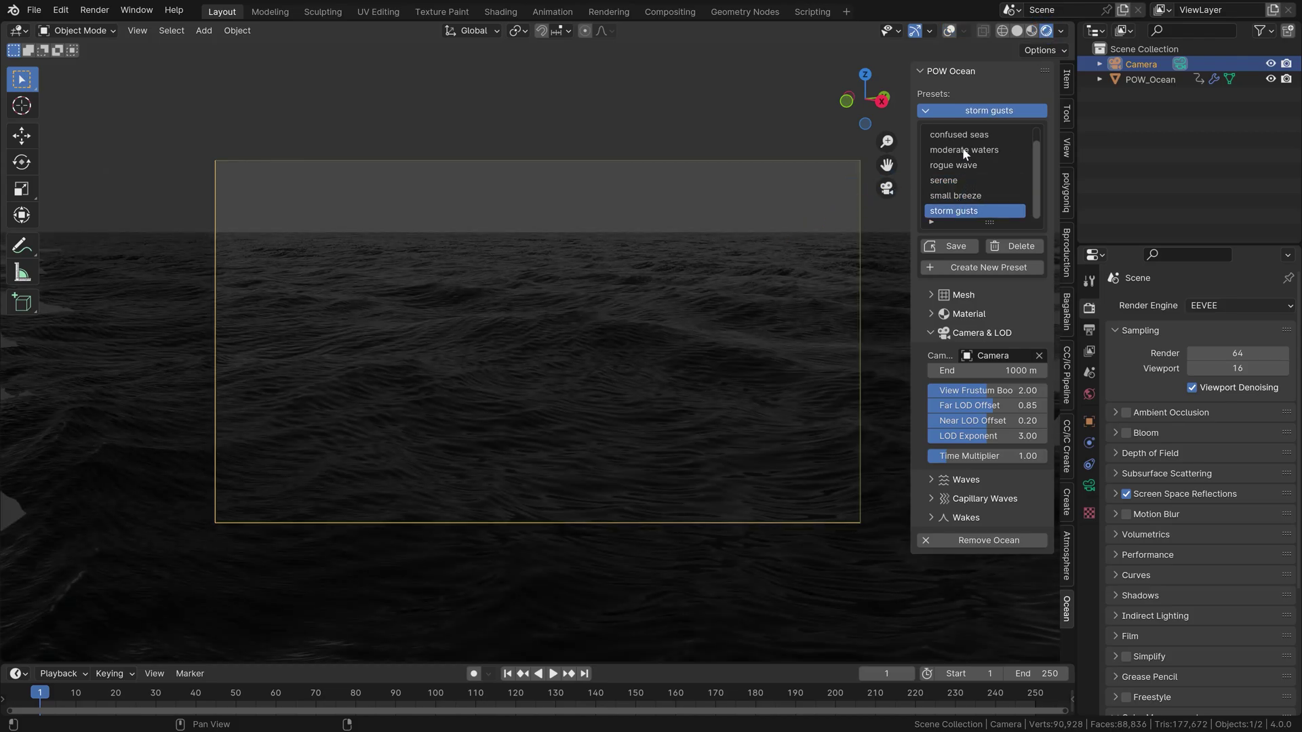
scroll(966, 139, "up", 1)
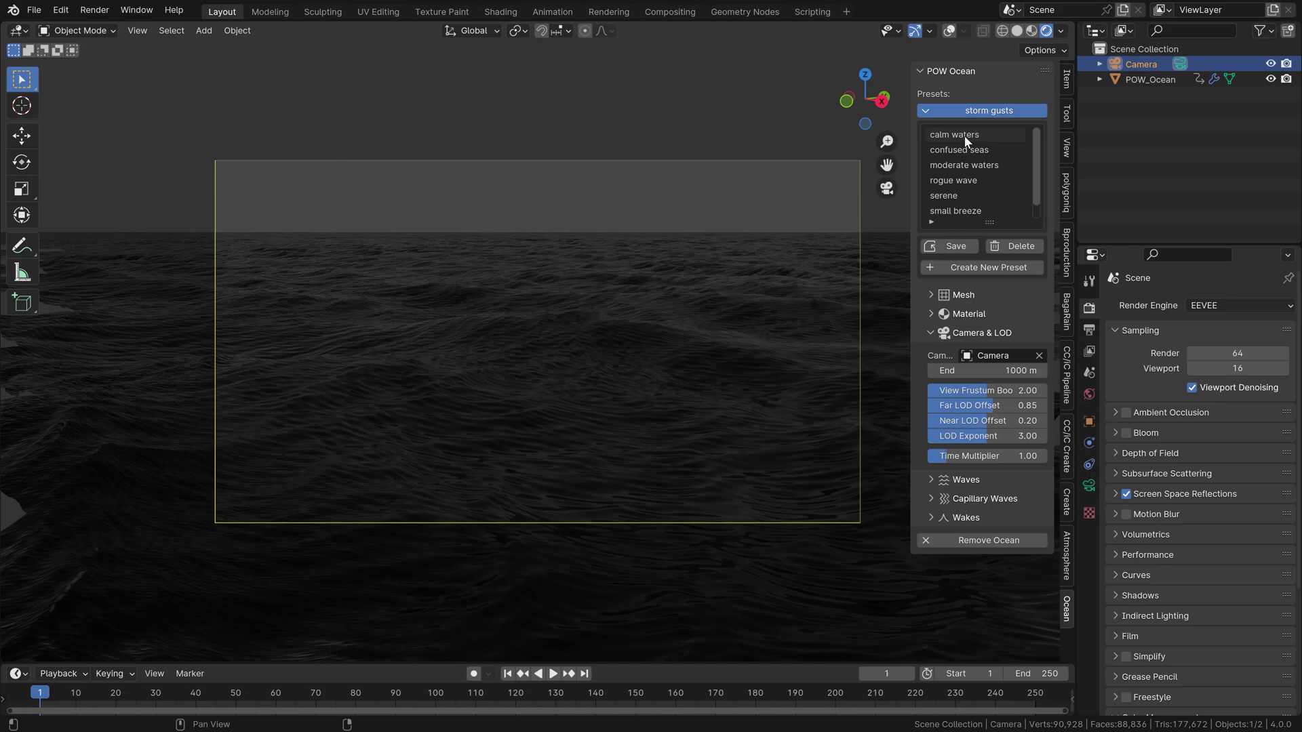
left_click(967, 138)
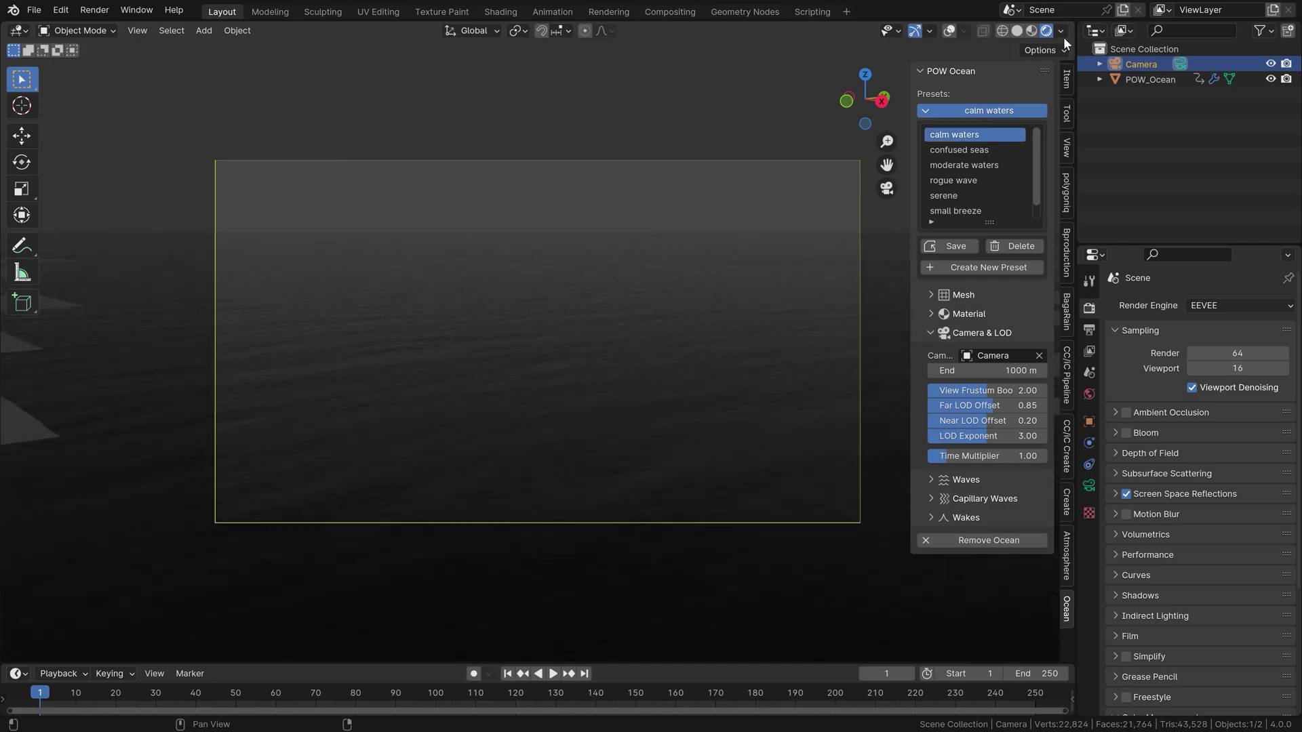
Toggle the viewport shading's Scene World lighting off and back on
left_click(1060, 31)
left_click(975, 121)
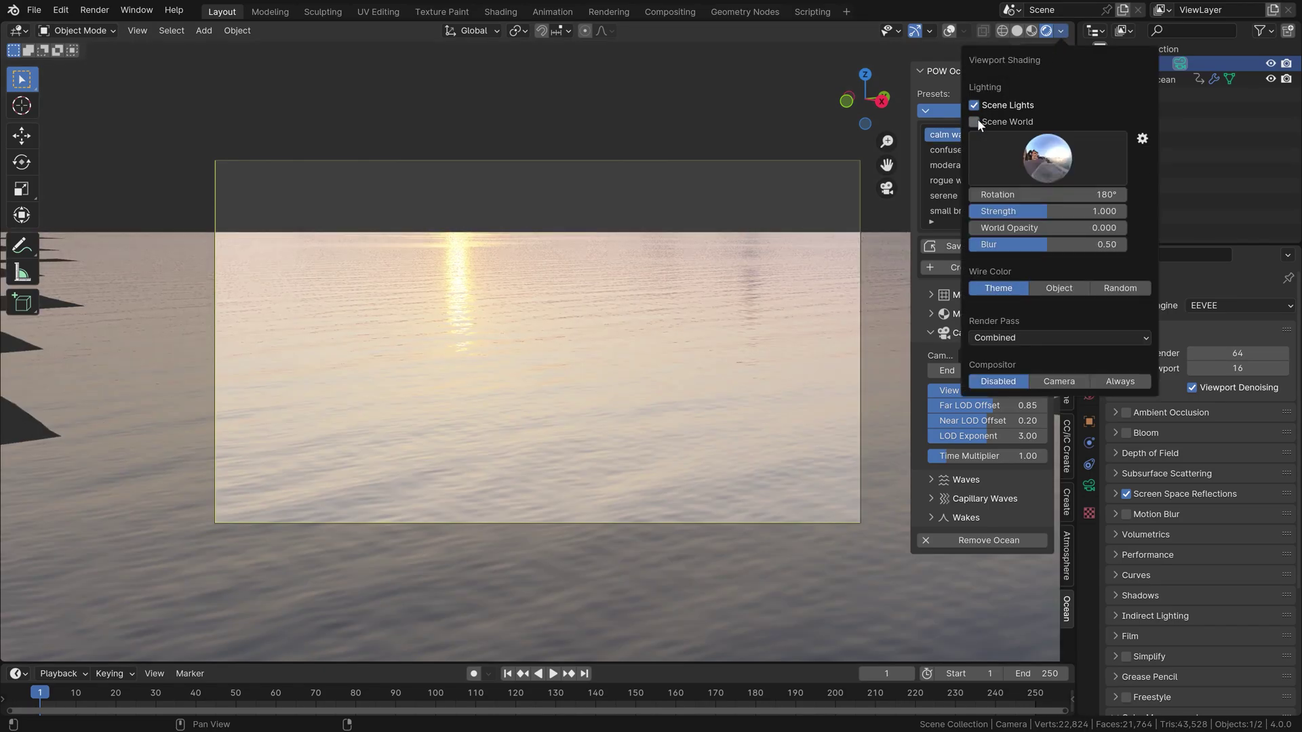
left_click(974, 121)
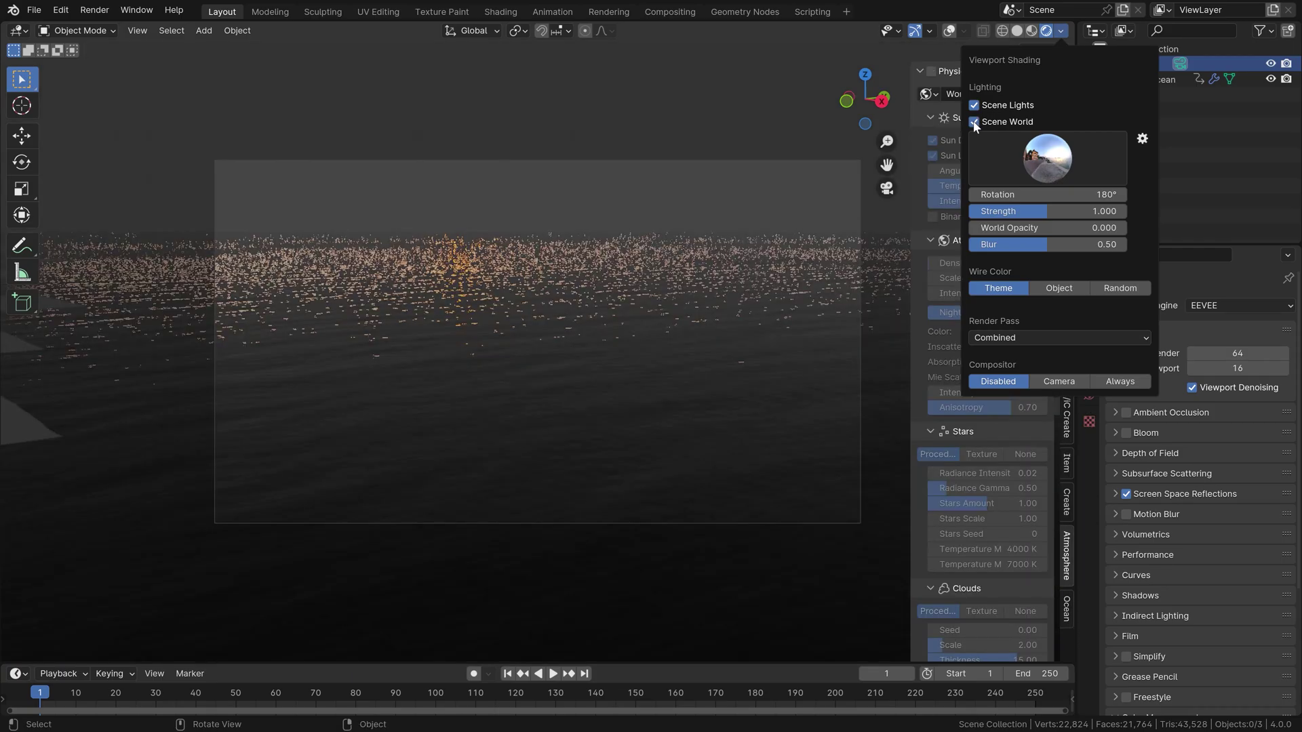
Enable the Physical Atmosphere sky and turn off its Ground
left_click(931, 71)
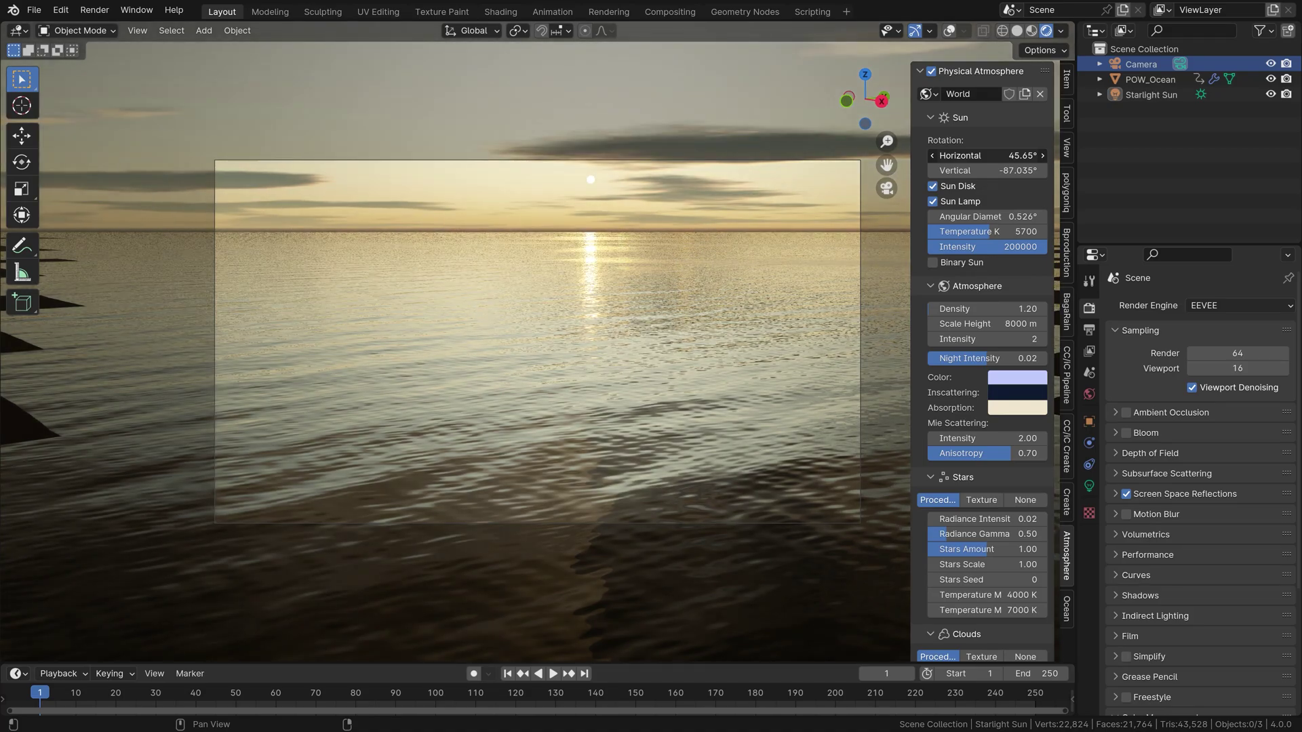
scroll(1018, 488, "down", 20)
left_click(934, 507)
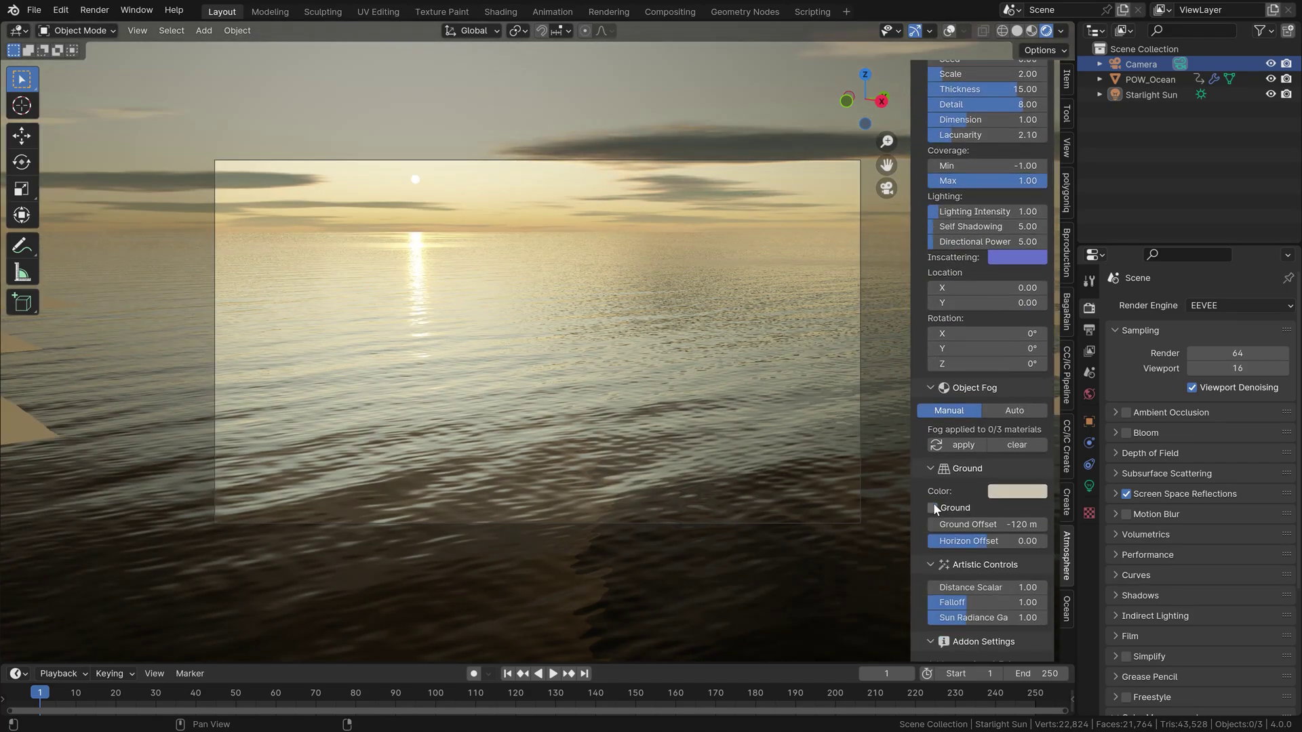
Set the Color Management view transform to AgX
scroll(1131, 636, "down", 5)
left_click(1130, 635)
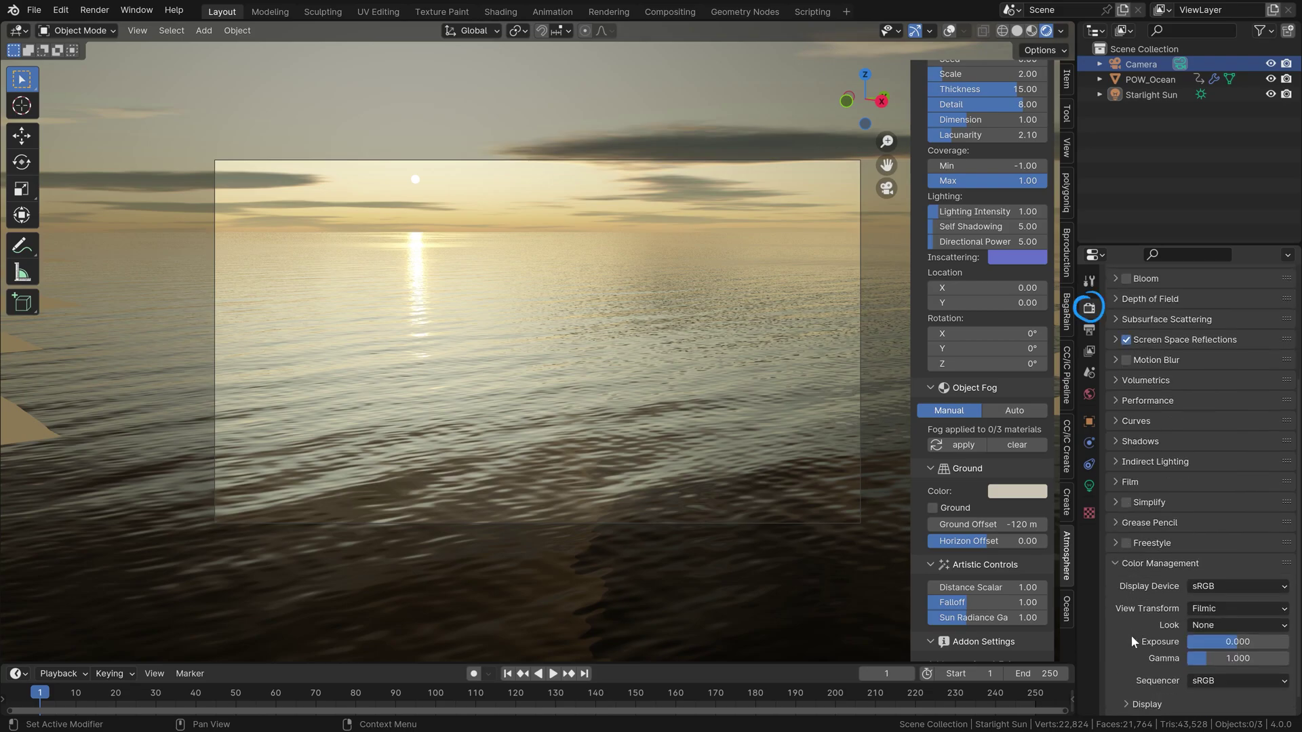
left_click(1210, 590)
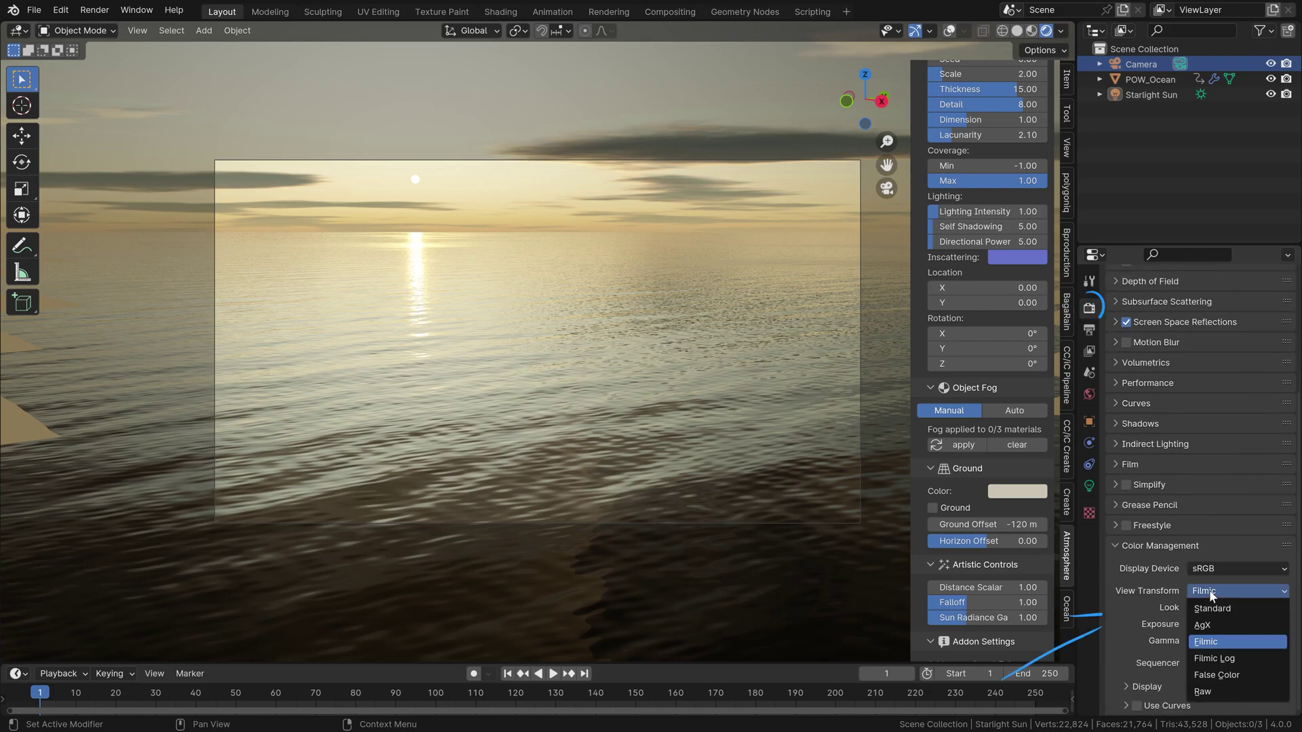
left_click(1209, 624)
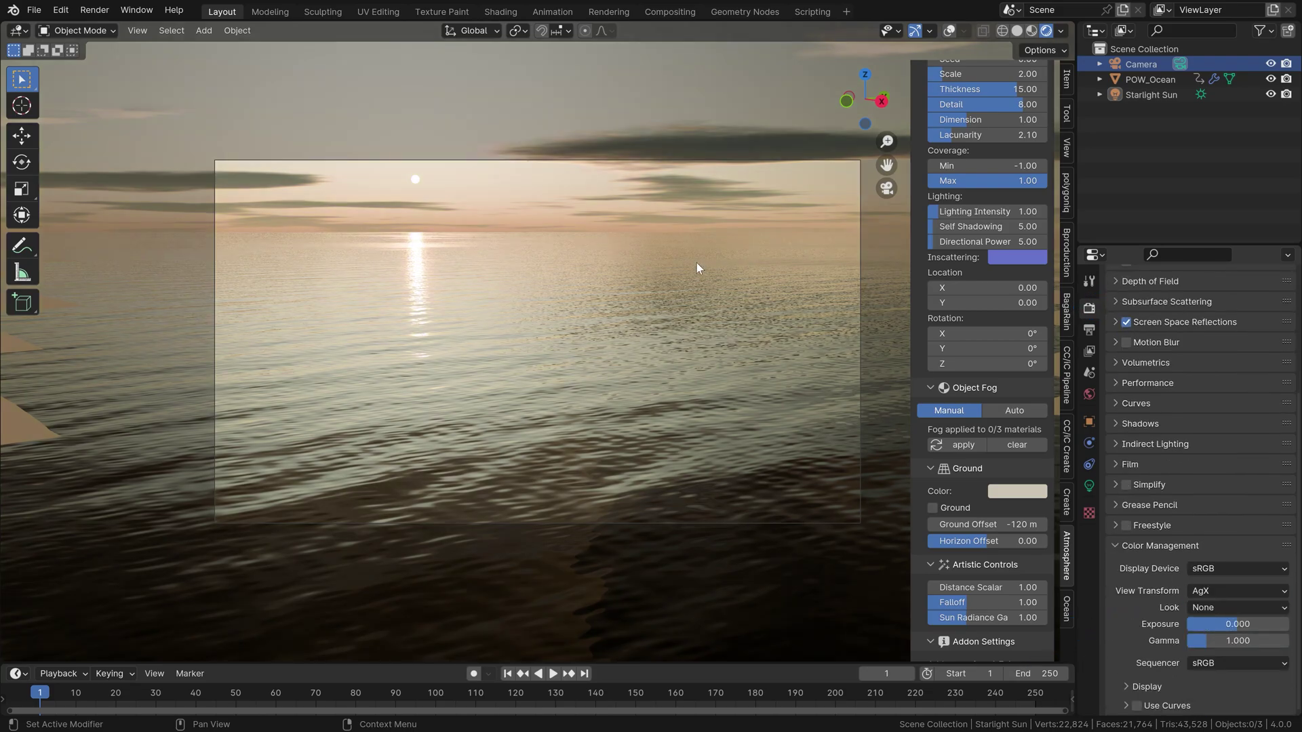
Hide the sidebar and play back the ocean wave animation
key("n")
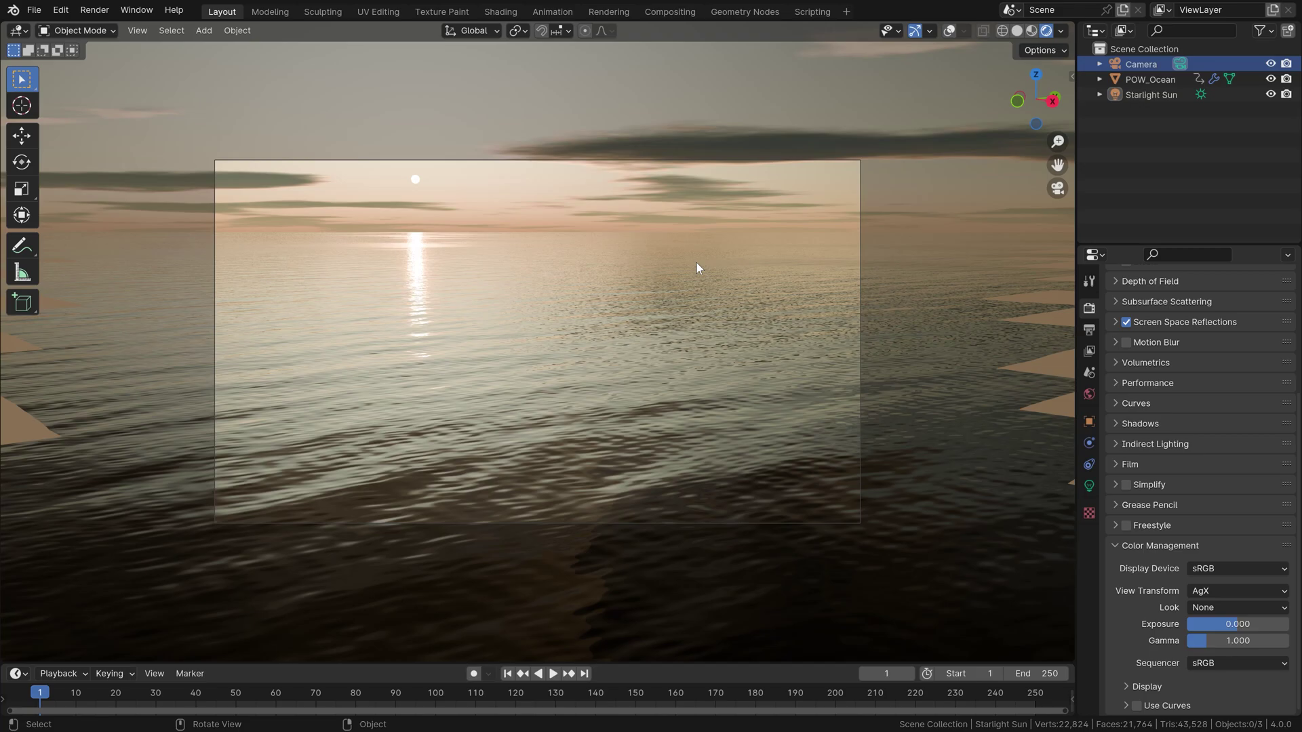
key("space")
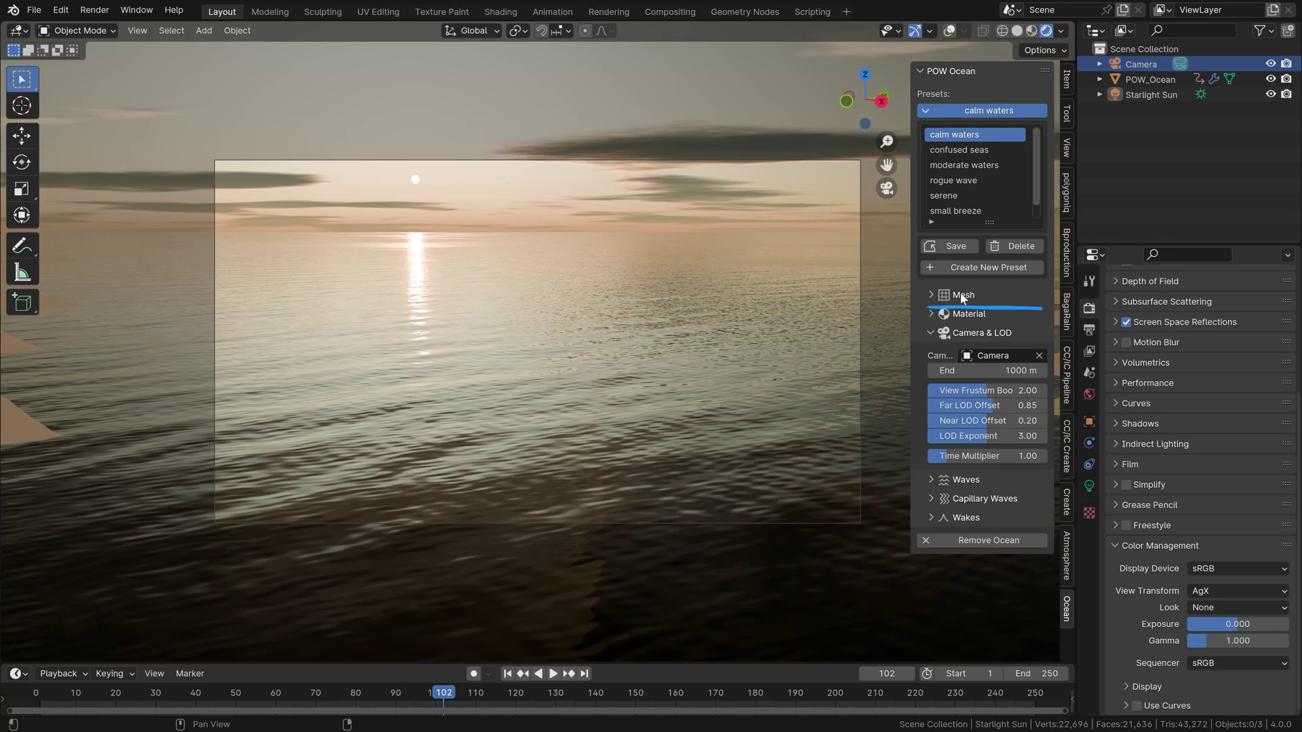
Preview brighter teal and green water colours in Material, then cancel and collapse the subpanels
left_click(962, 296)
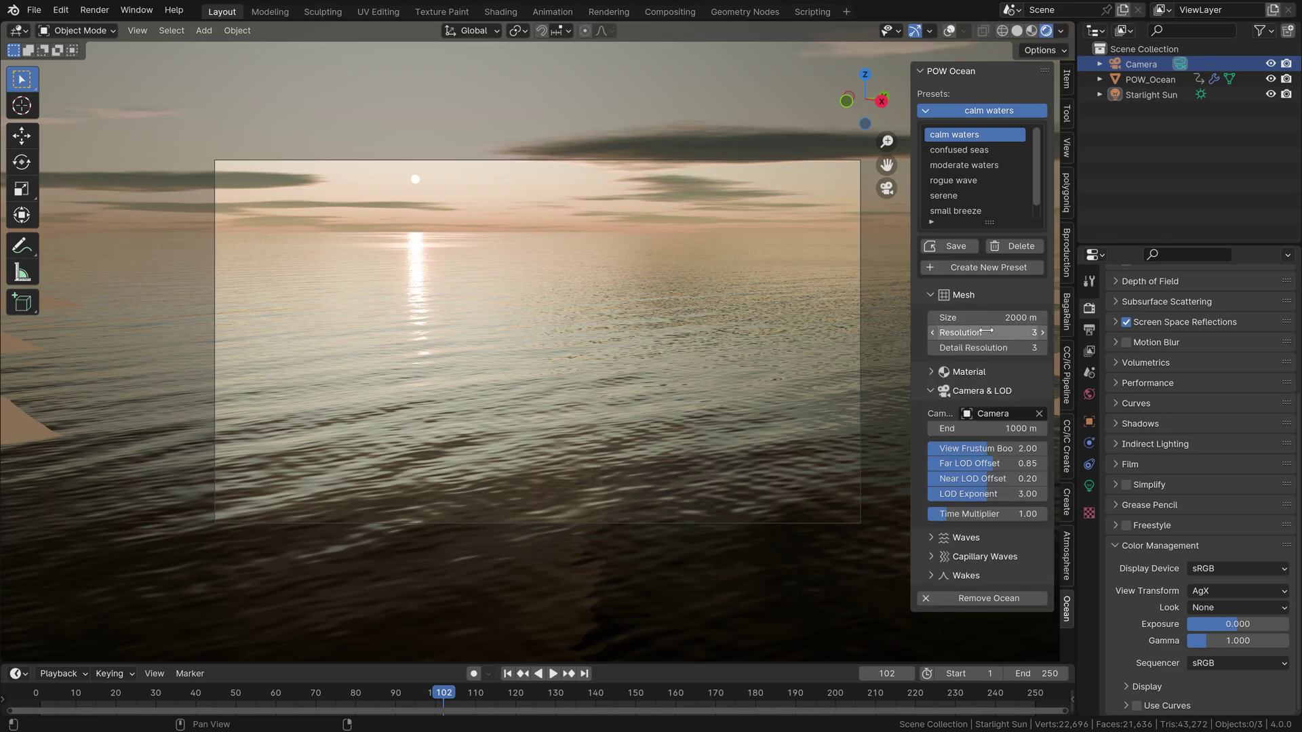
left_click(973, 371)
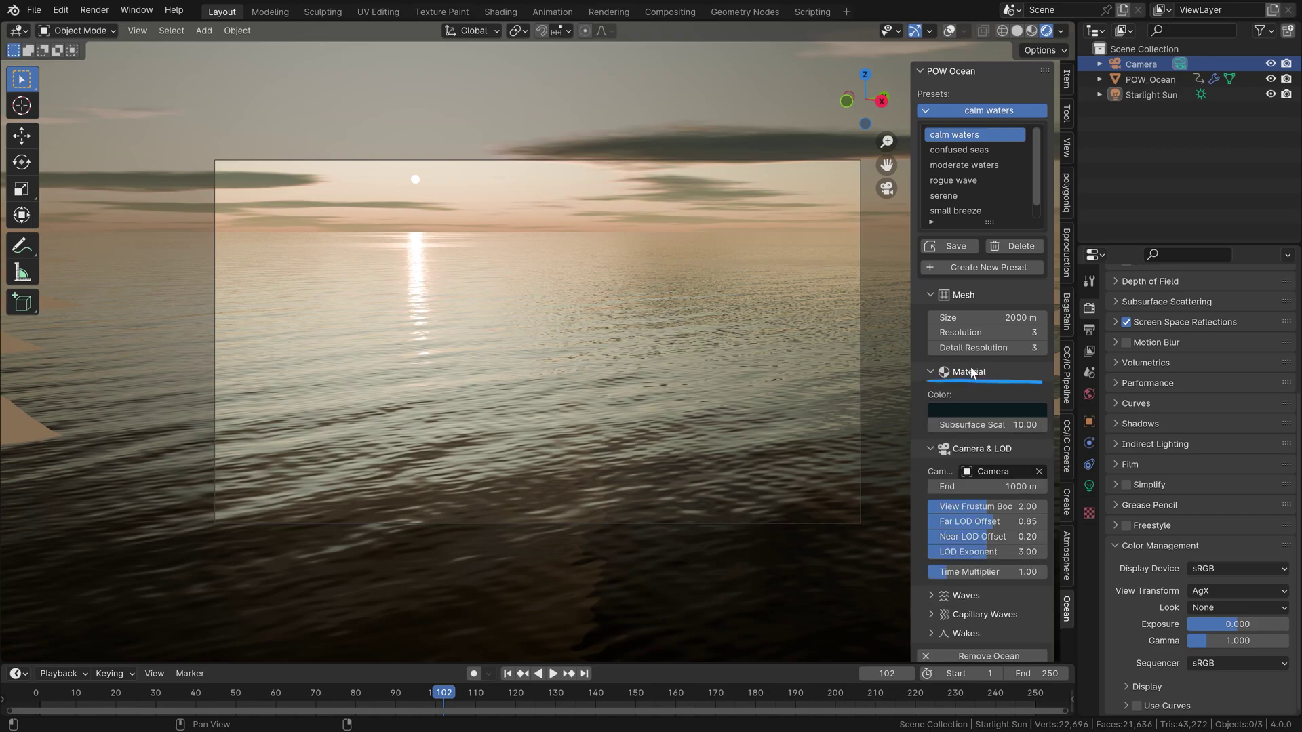
left_click(970, 411)
left_click(1084, 234)
left_click(970, 218)
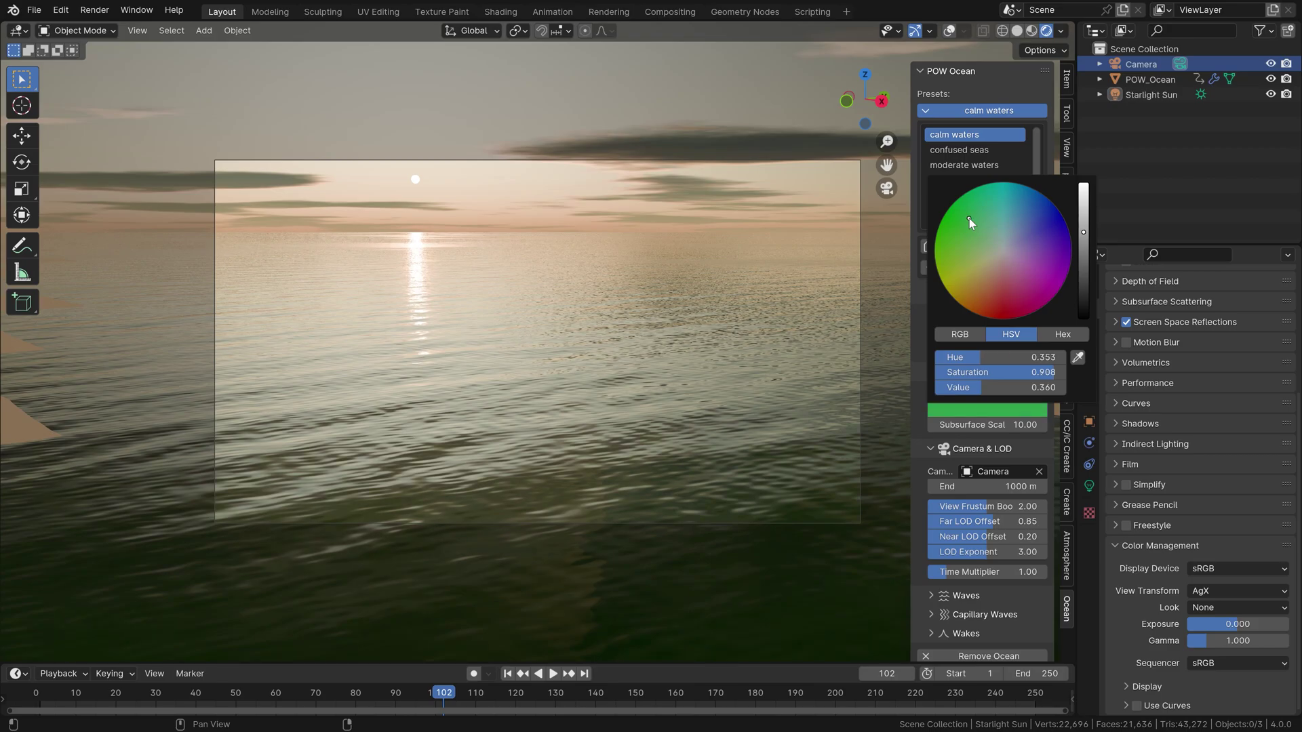
key("BackSpace")
key("BackSpace")
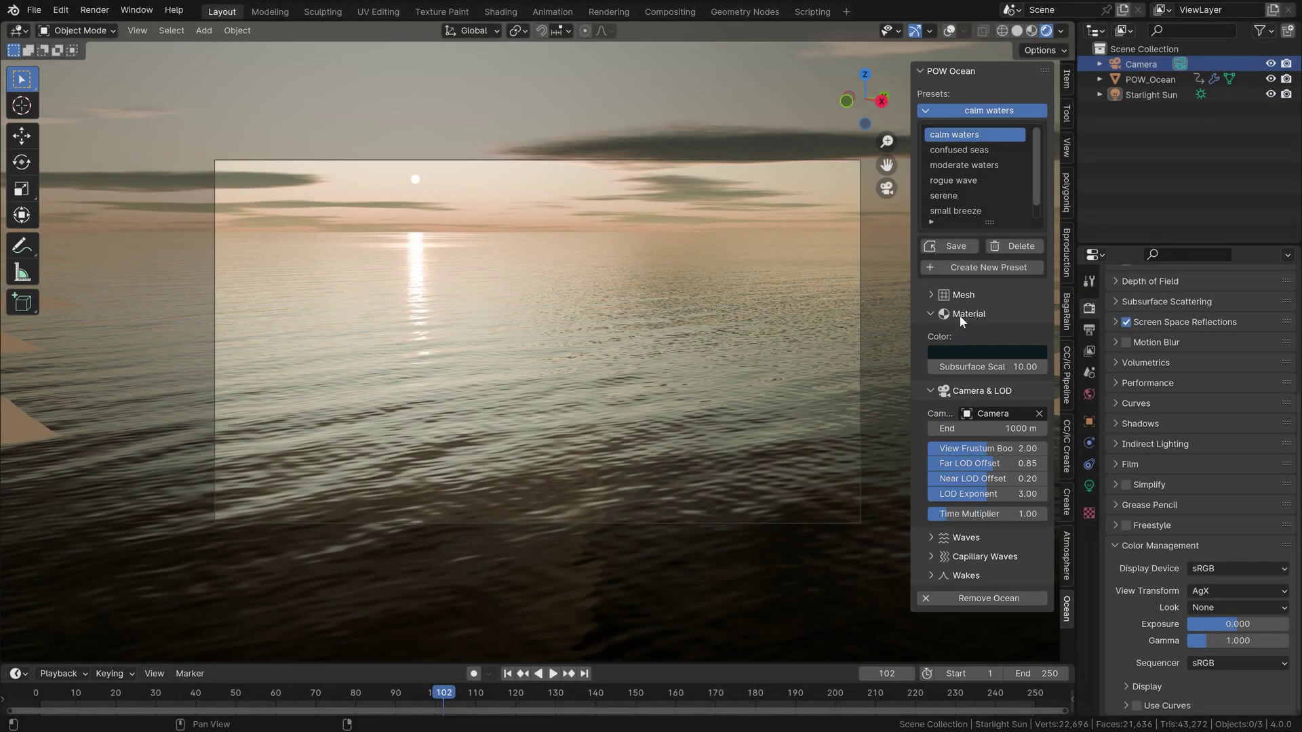
left_click_drag(958, 315, 955, 352)
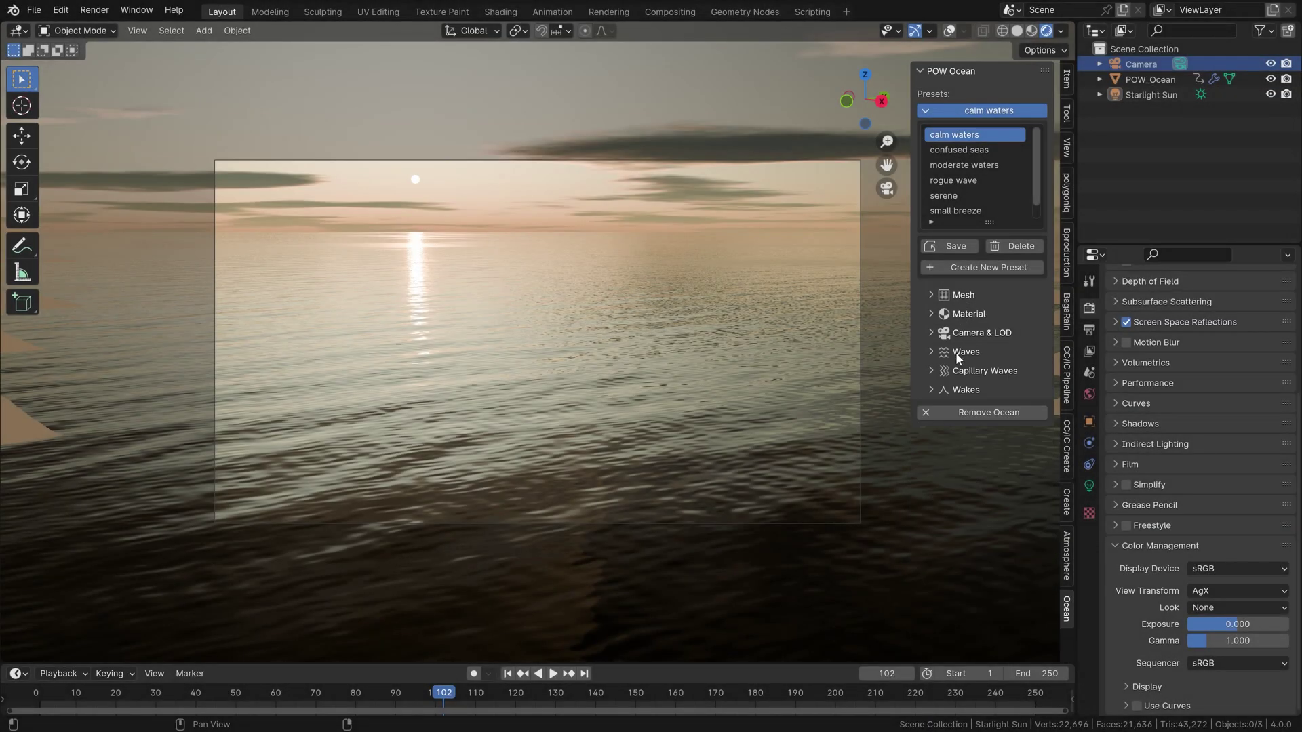
Expand Waves and set Smallest Wave to 0.2 m, after first trying 0.5
left_click(959, 352)
left_click(995, 374)
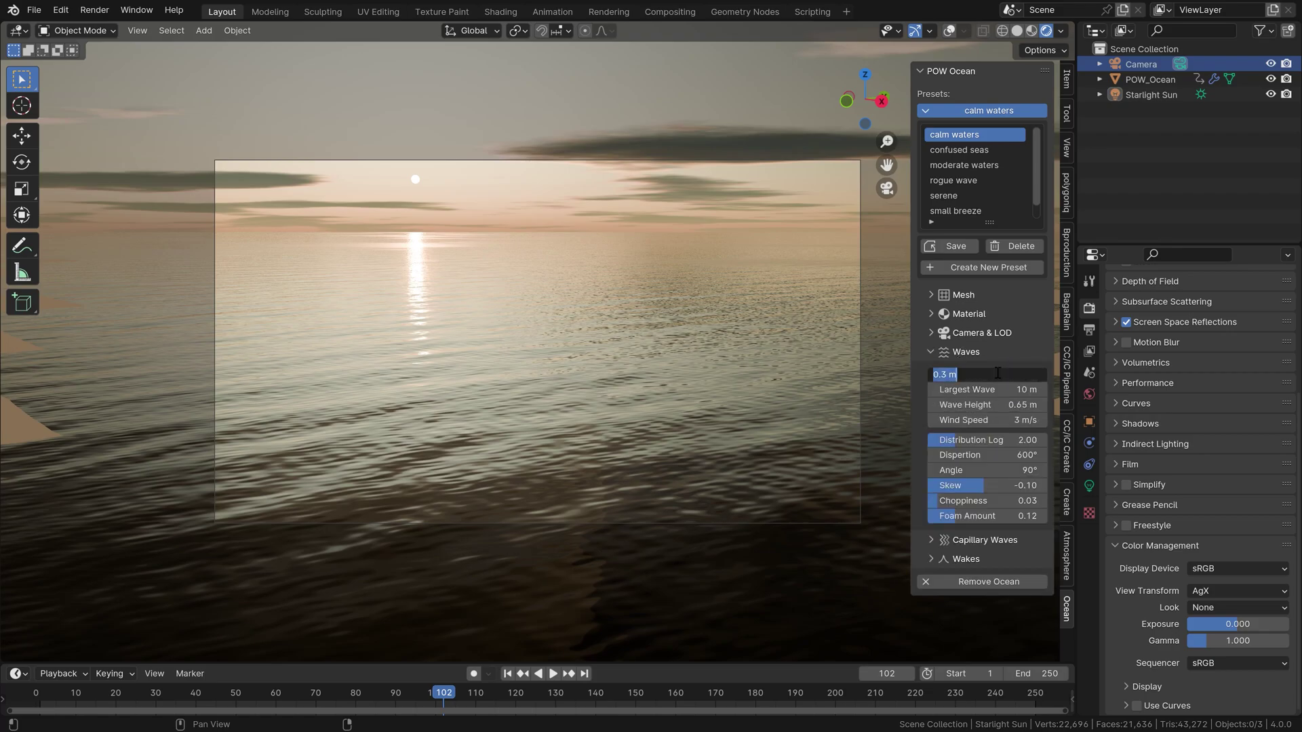
type("0.5")
key("Return")
left_click(998, 374)
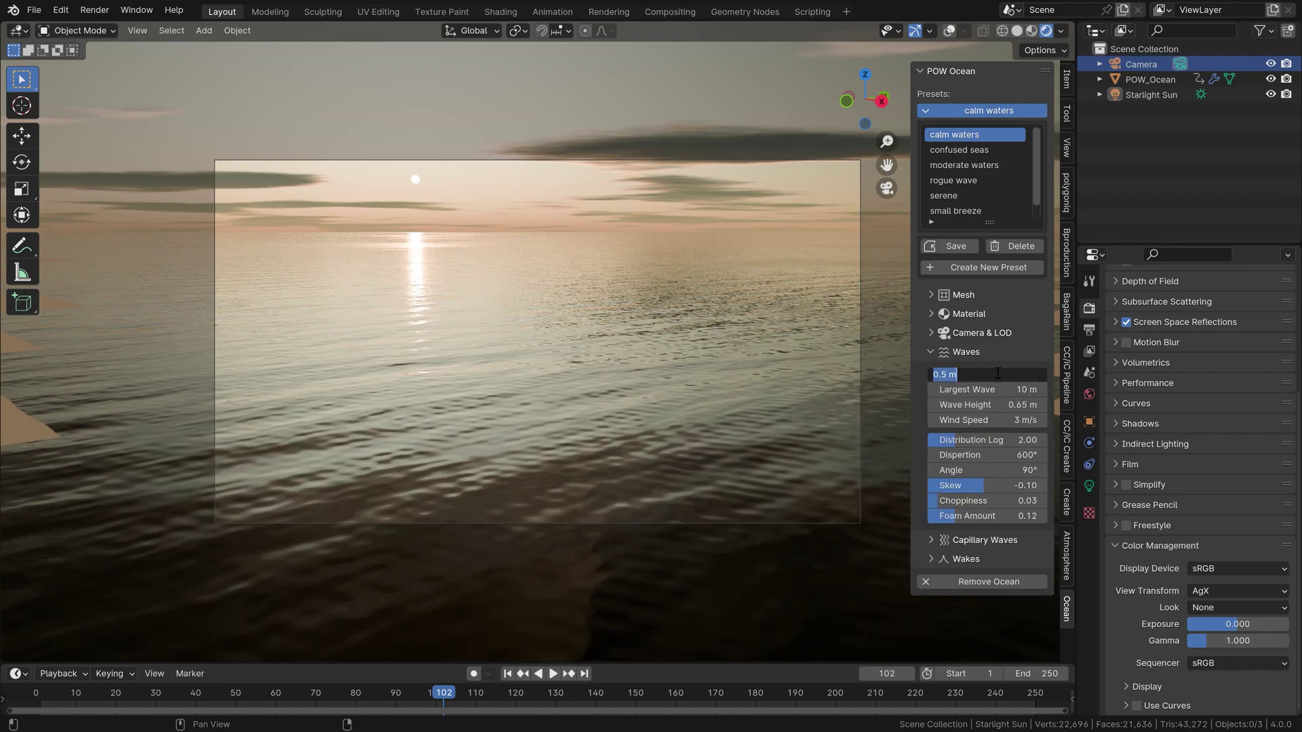
type(".2")
key("Return")
Try Largest Wave 20 and 5 m, settle on 10 m, and set Angle to 45°
left_click(992, 391)
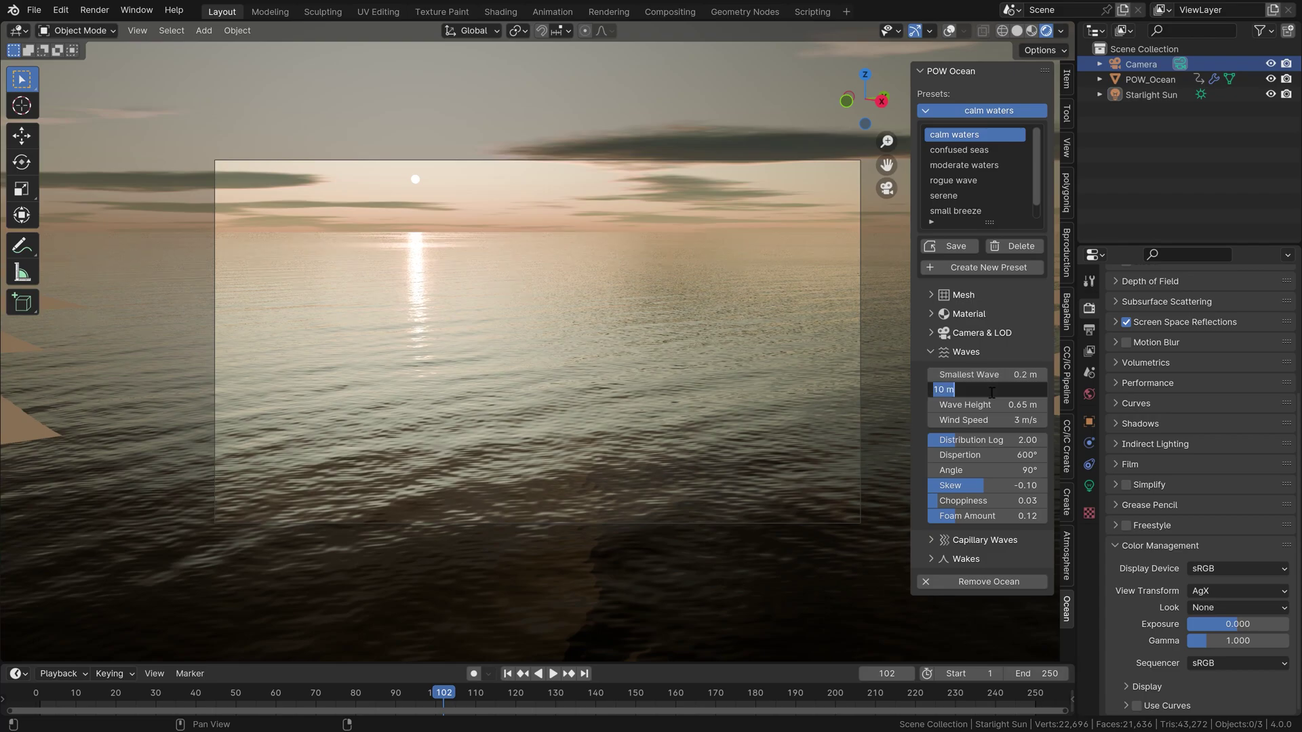
type("20")
key("Return")
left_click(992, 392)
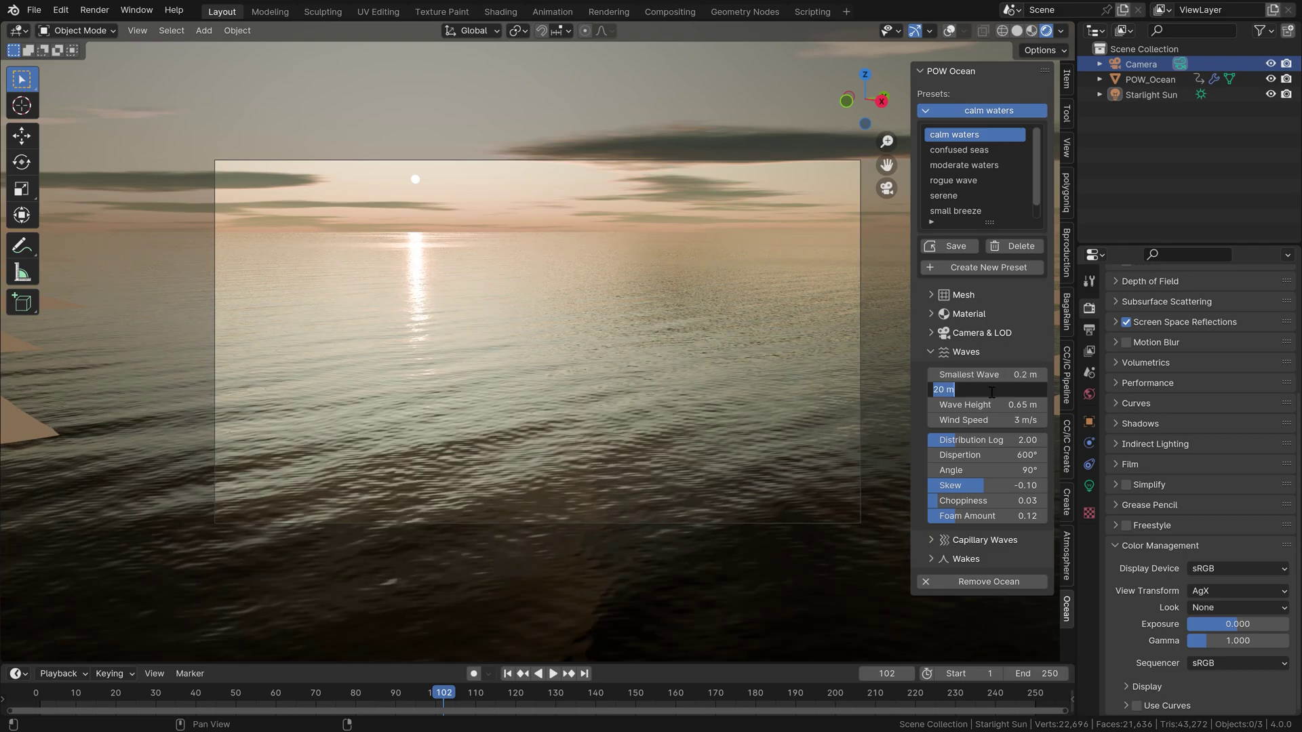
type("5")
key("Return")
double_click(991, 391)
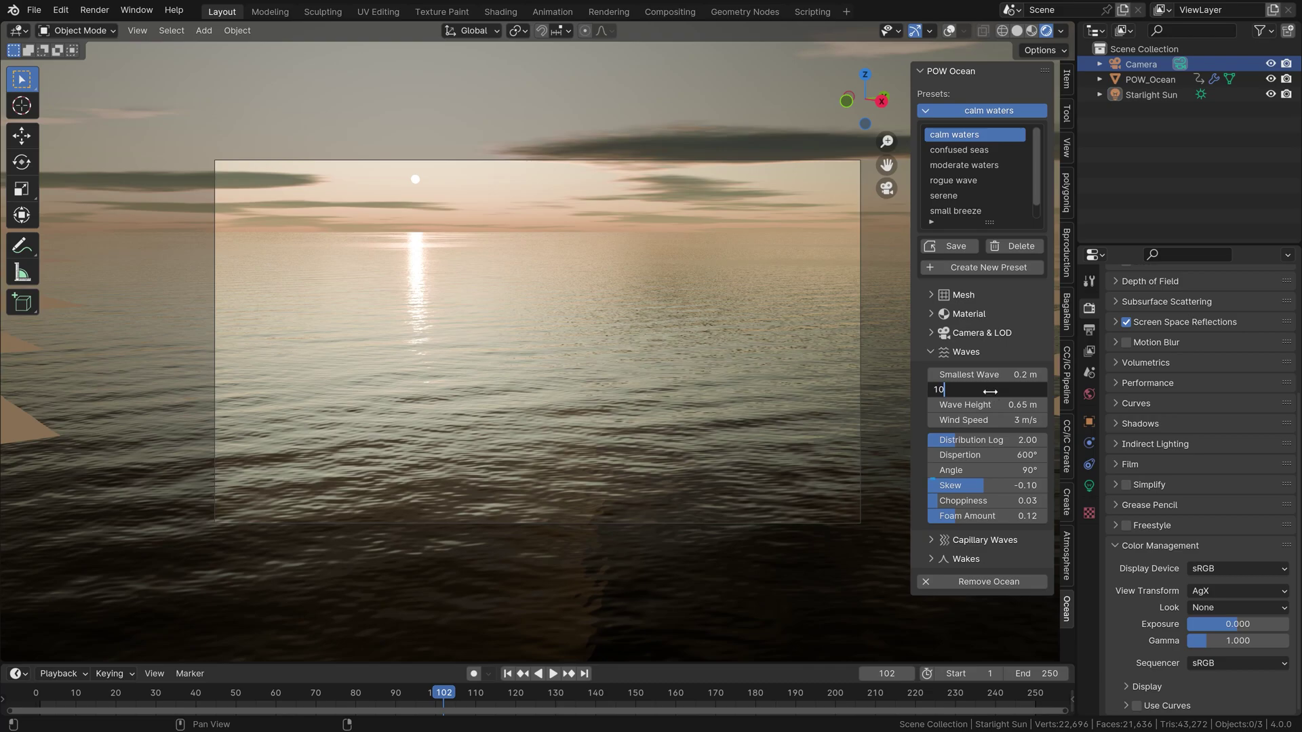
key("Return")
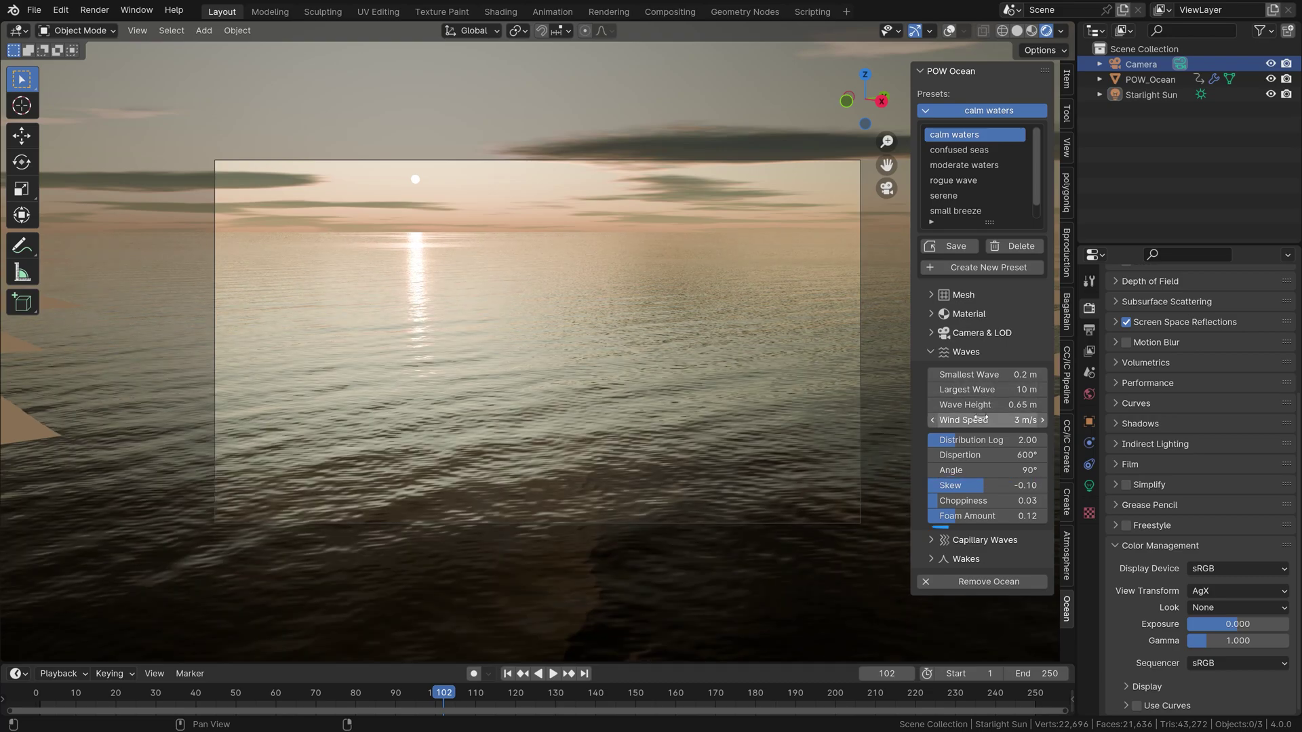
double_click(968, 471)
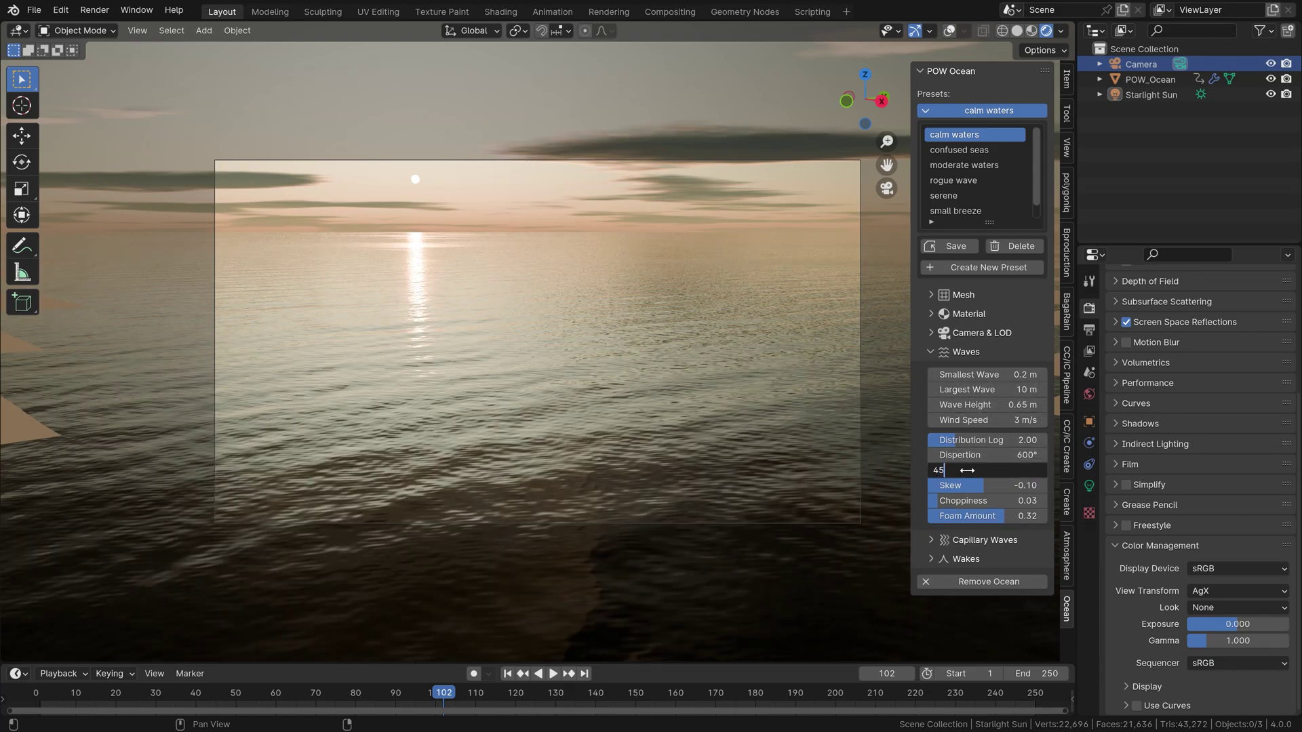
key("Return")
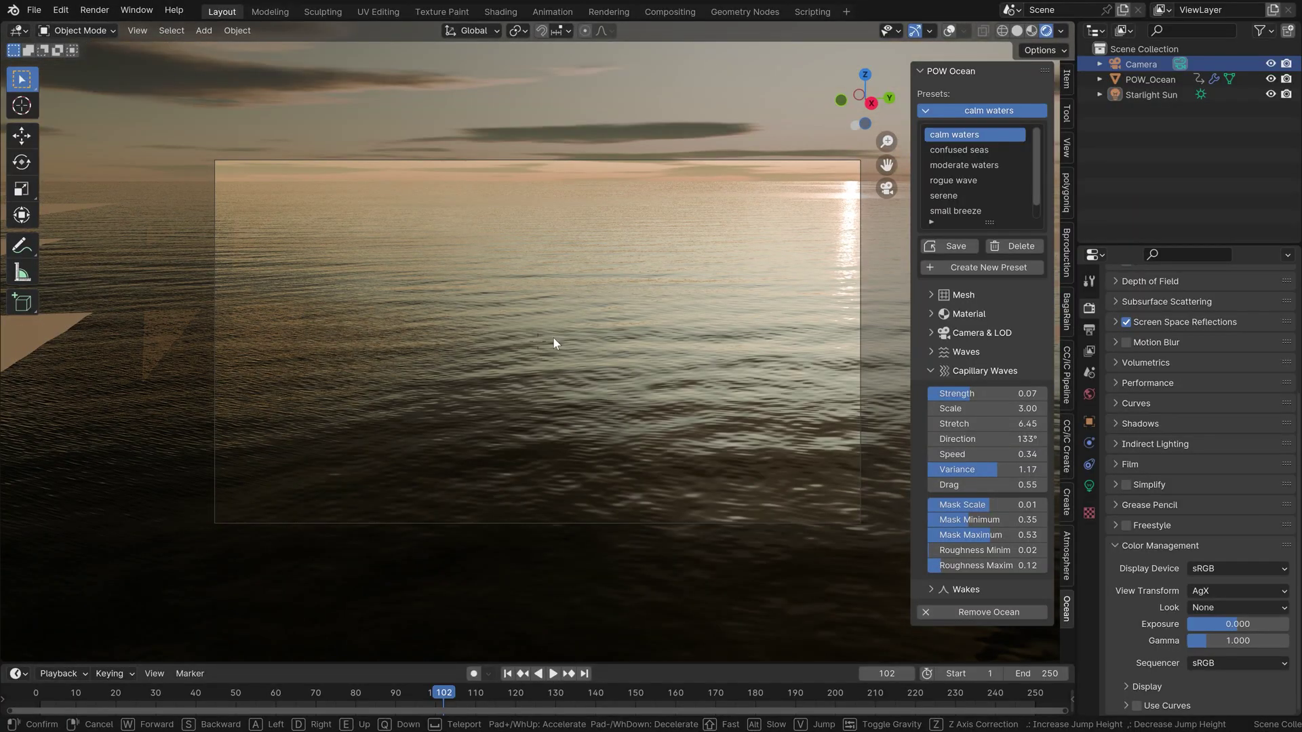
Leave walk navigation and drag capillary wave strength down from 0.07 to about 0.02
left_click(554, 339)
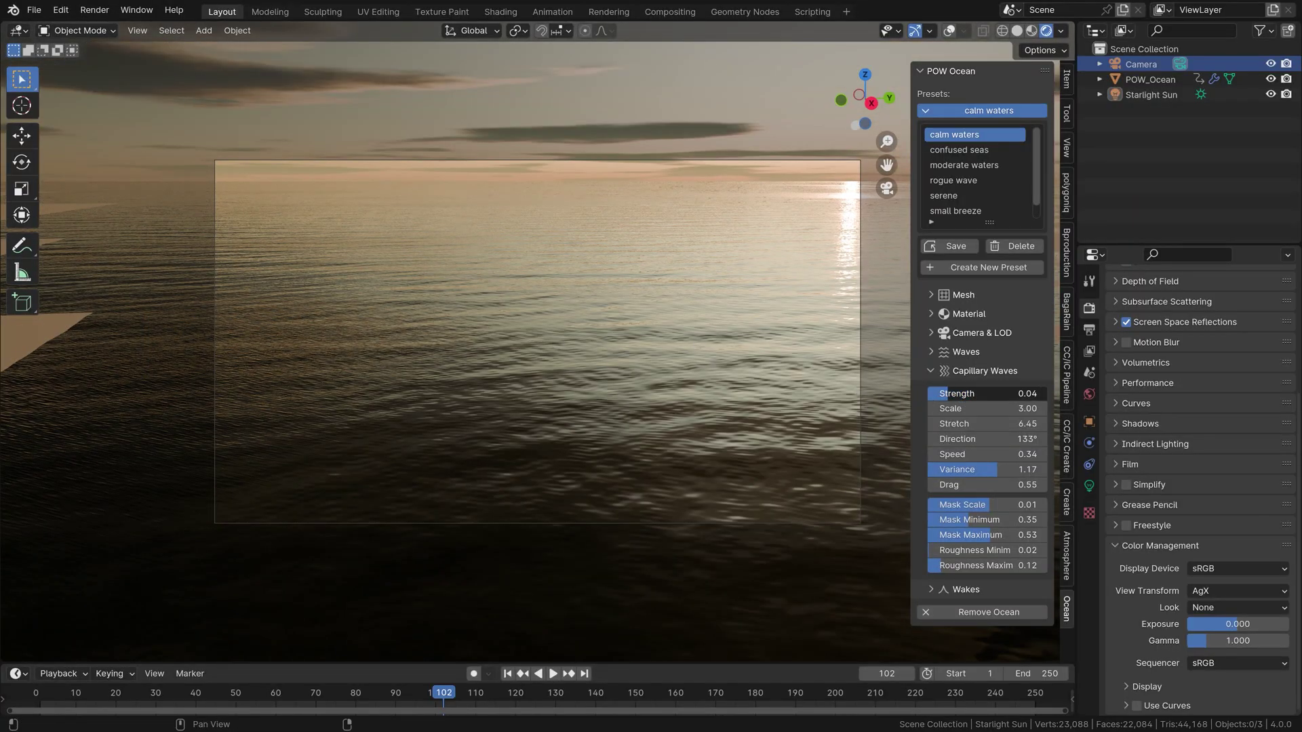
left_click_drag(983, 394, 943, 393)
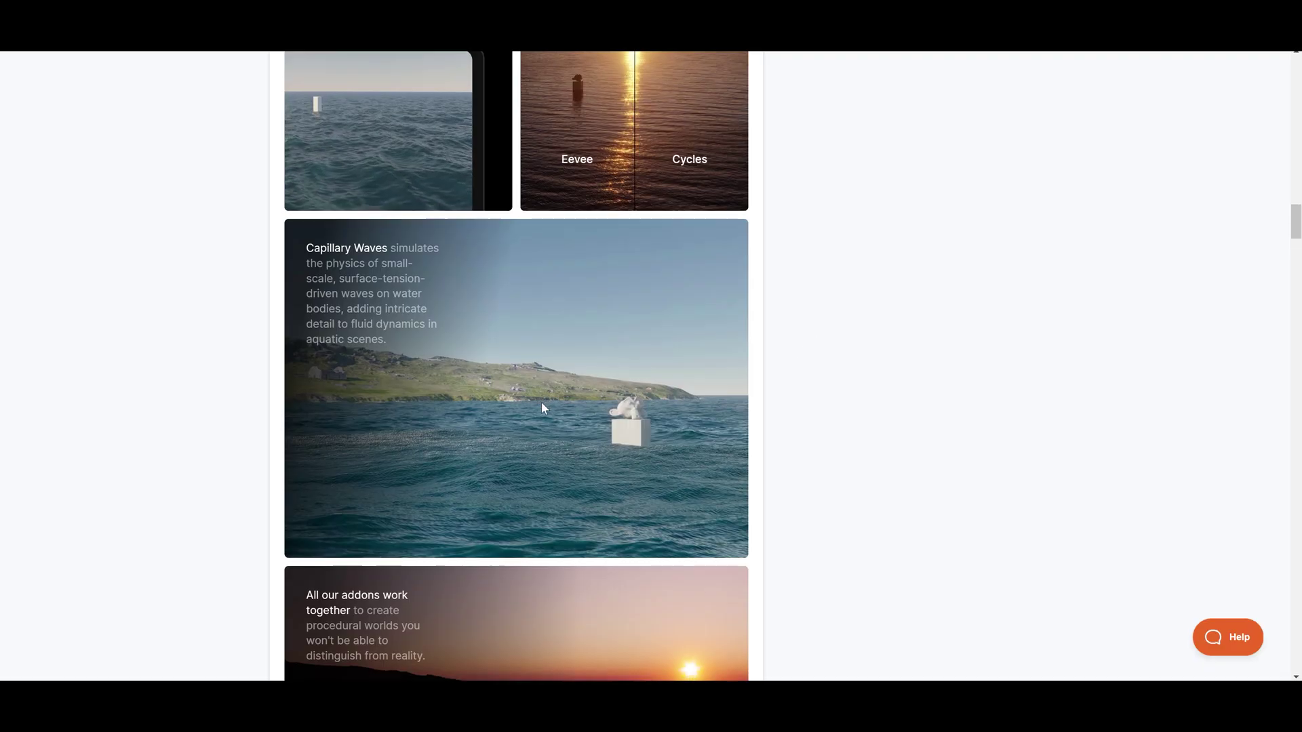
Scroll the ocean settings, then fly over the playing sunset sea with Shift+` walk navigation
scroll(536, 382, "down", 2)
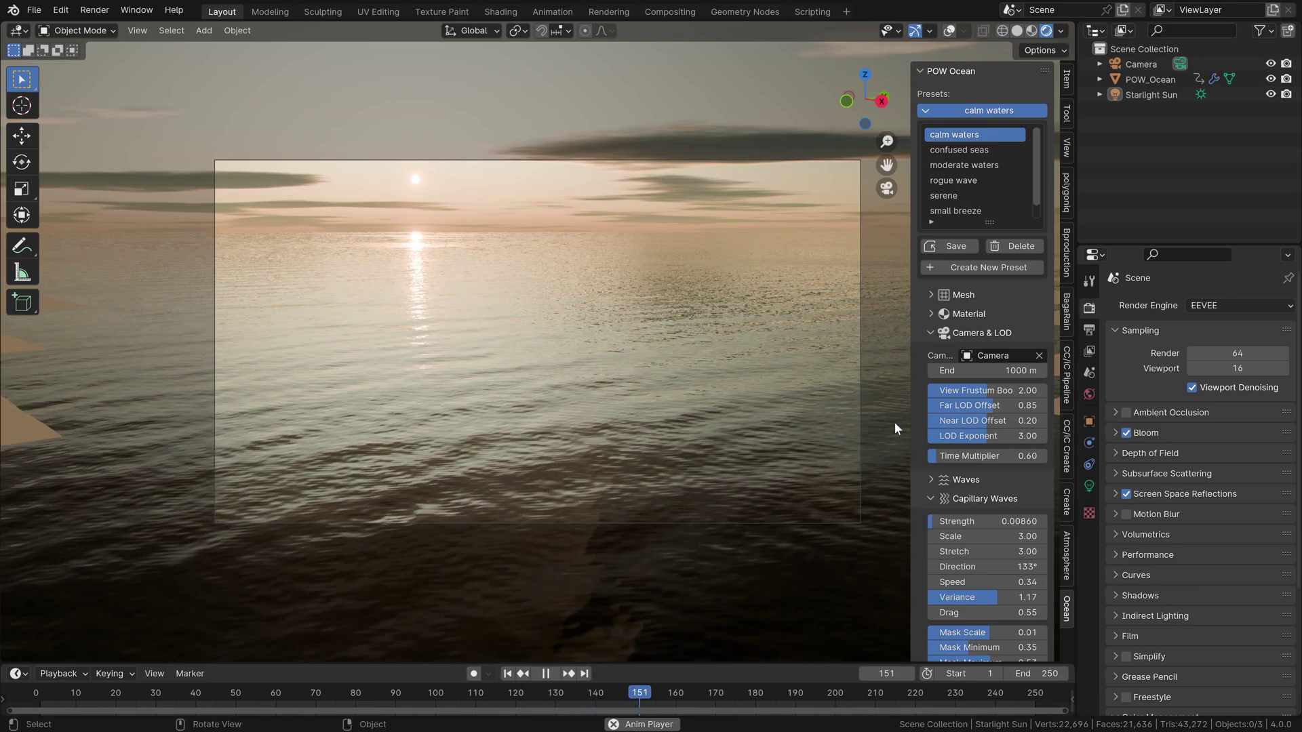
key("shift+grave")
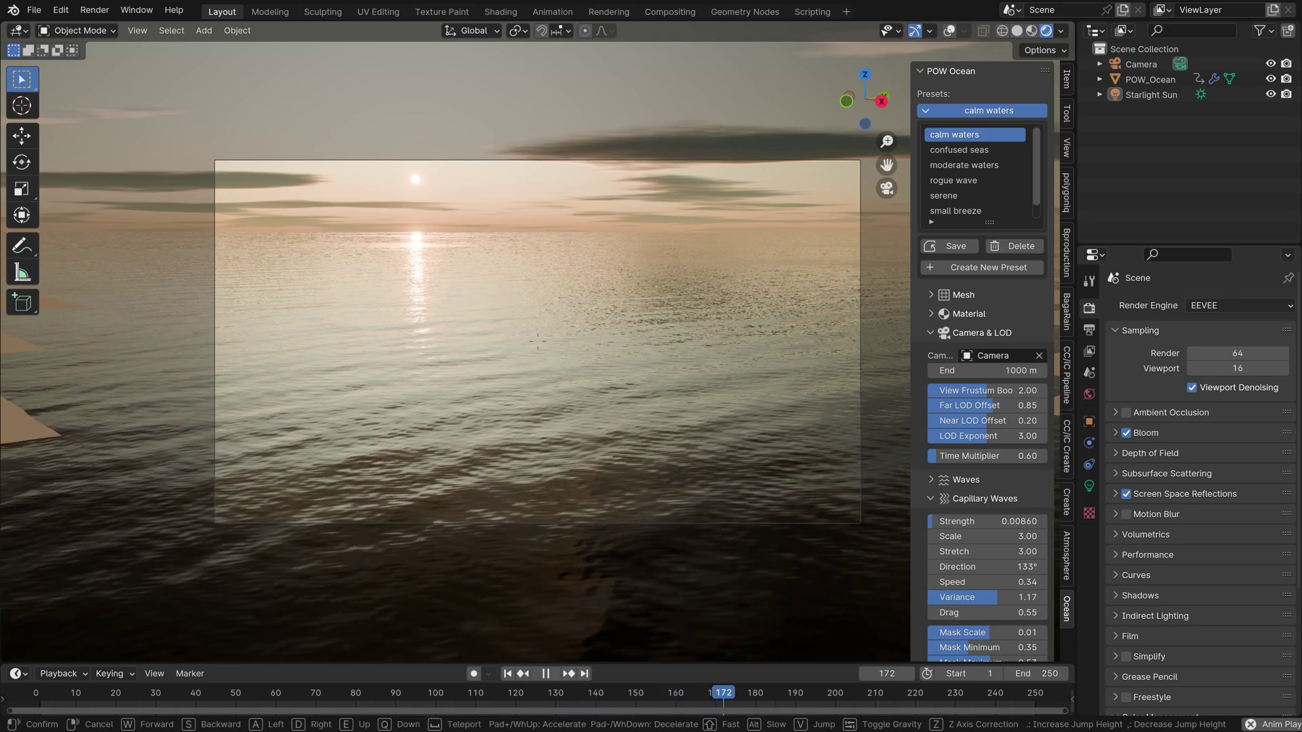
mouse_move(538, 340)
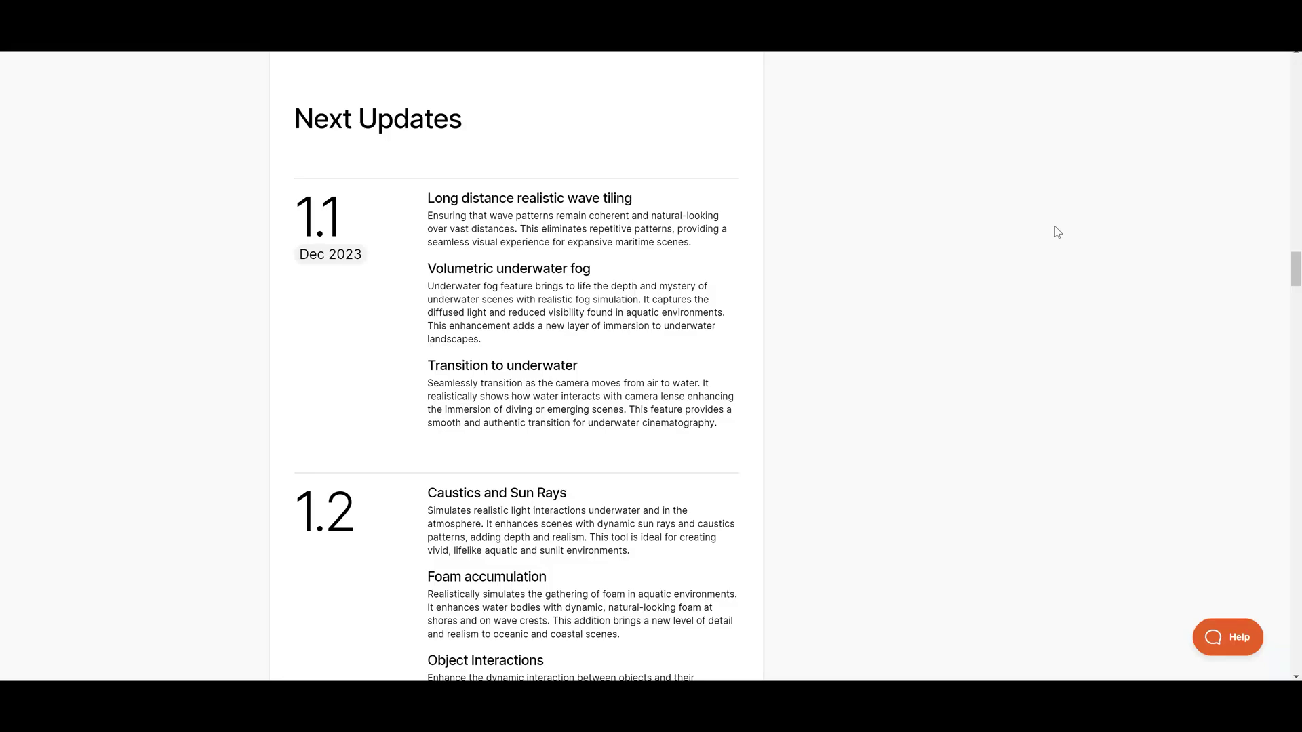
Scroll the add-on's product page down to the Next Updates roadmap
scroll(1057, 232, "down", 4)
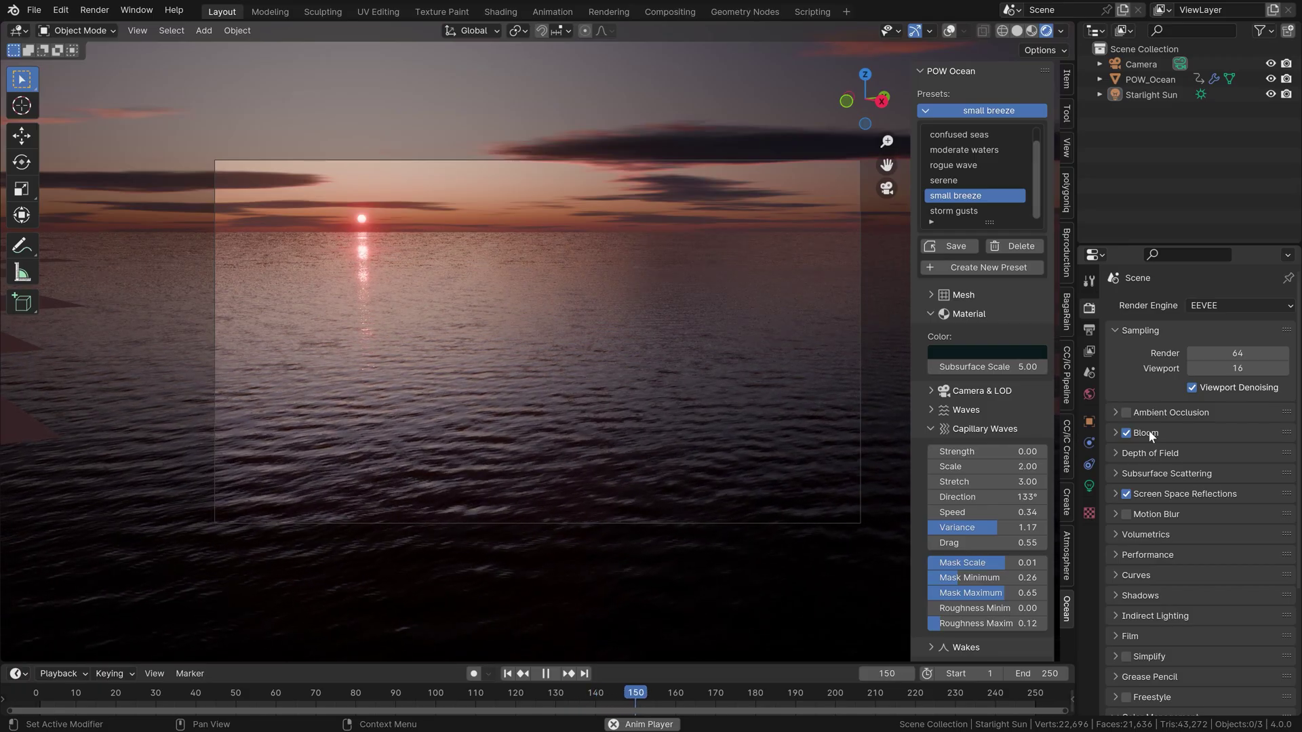
Apply the serene ocean preset, then switch to the moderate waters preset
left_click(952, 182)
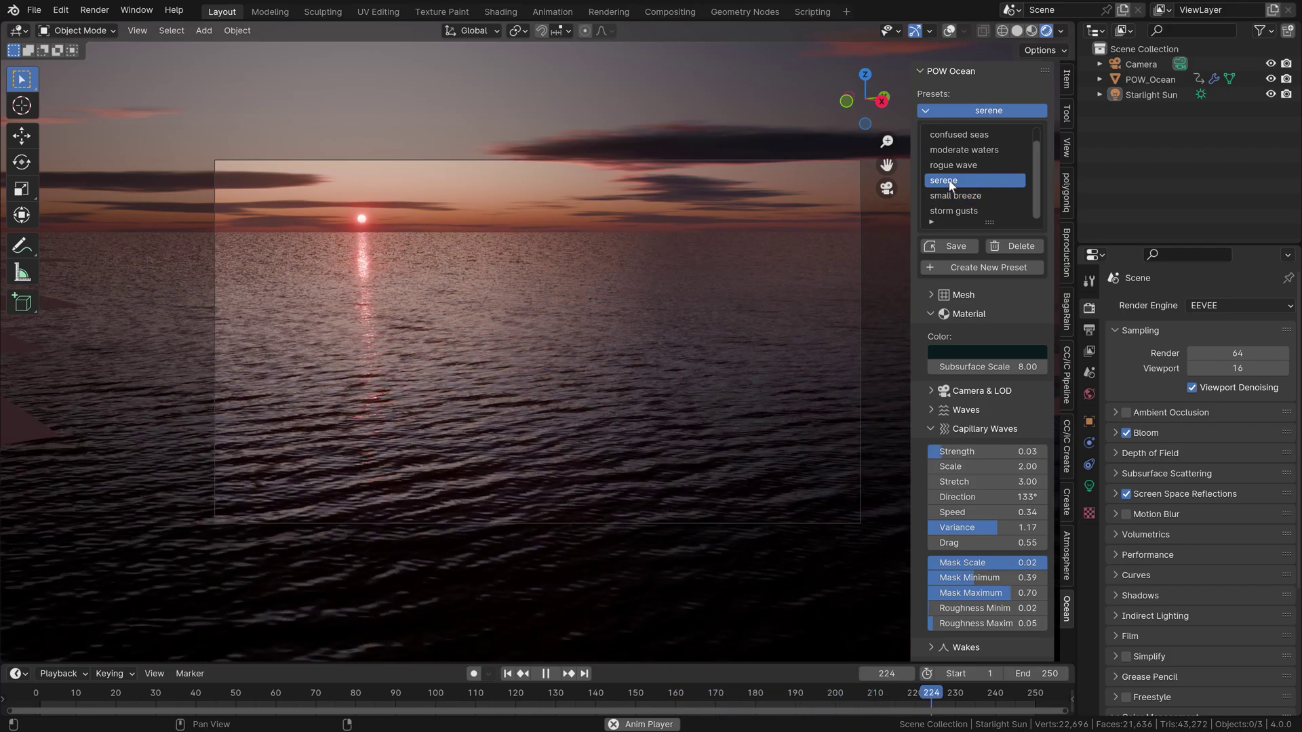
left_click(964, 149)
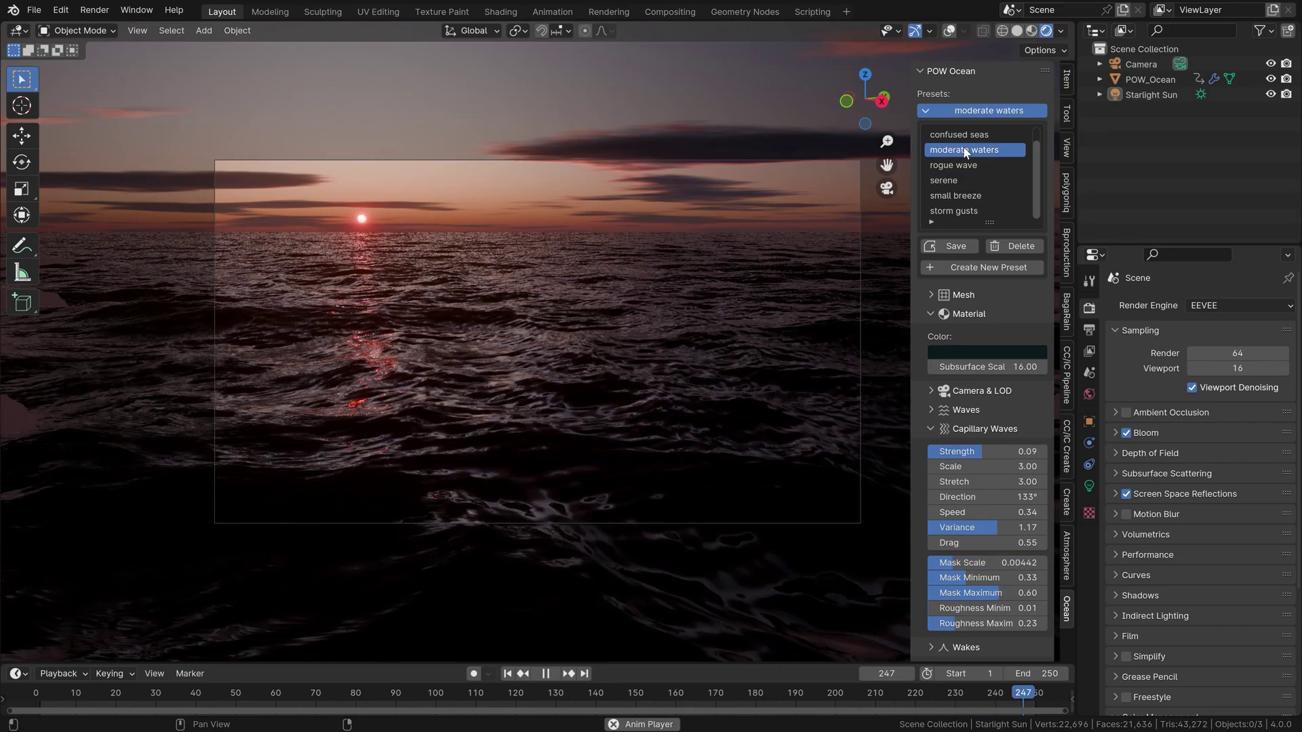